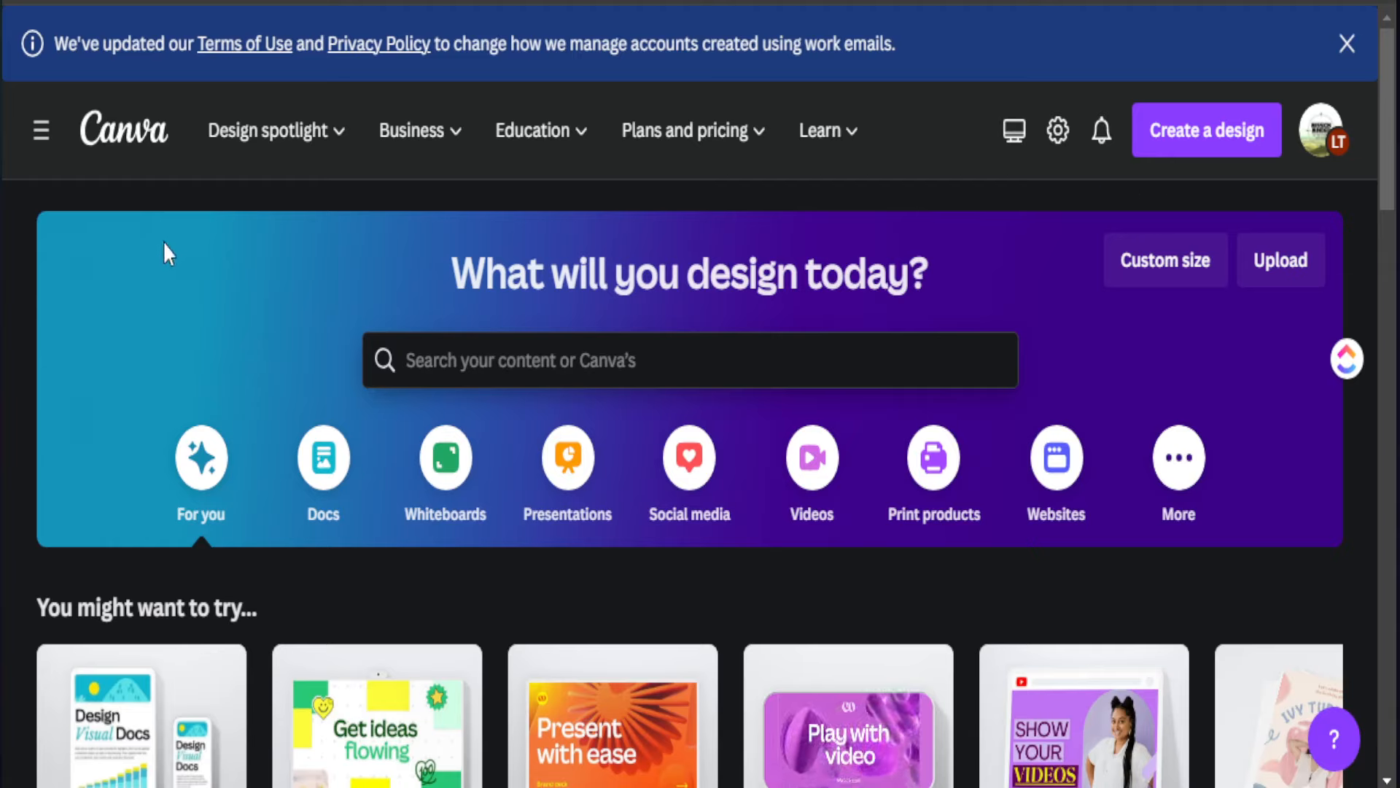
Create a blank custom-size design of 2475 × 1155 px and dismiss the mug editor's upload options
mouse_move(1367, 363)
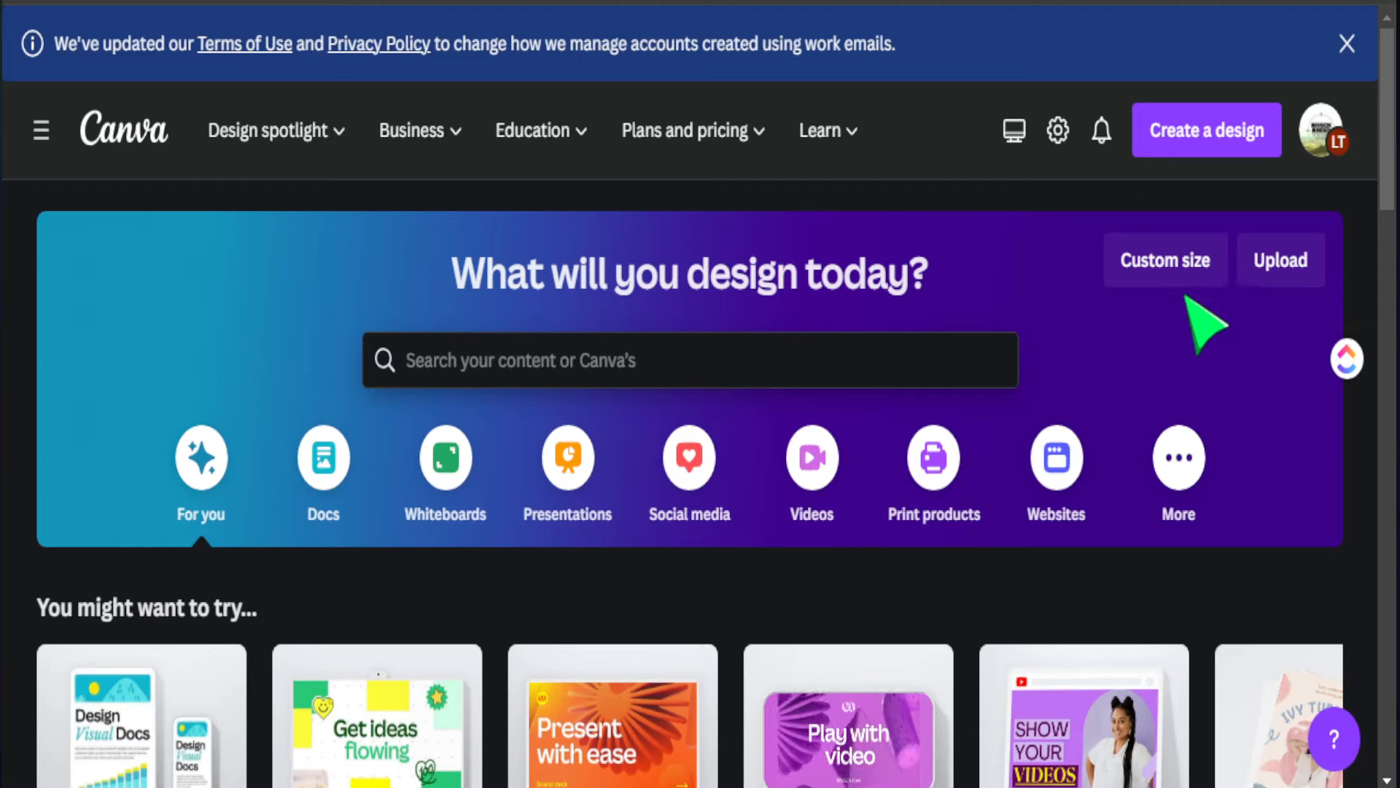
left_click(1152, 259)
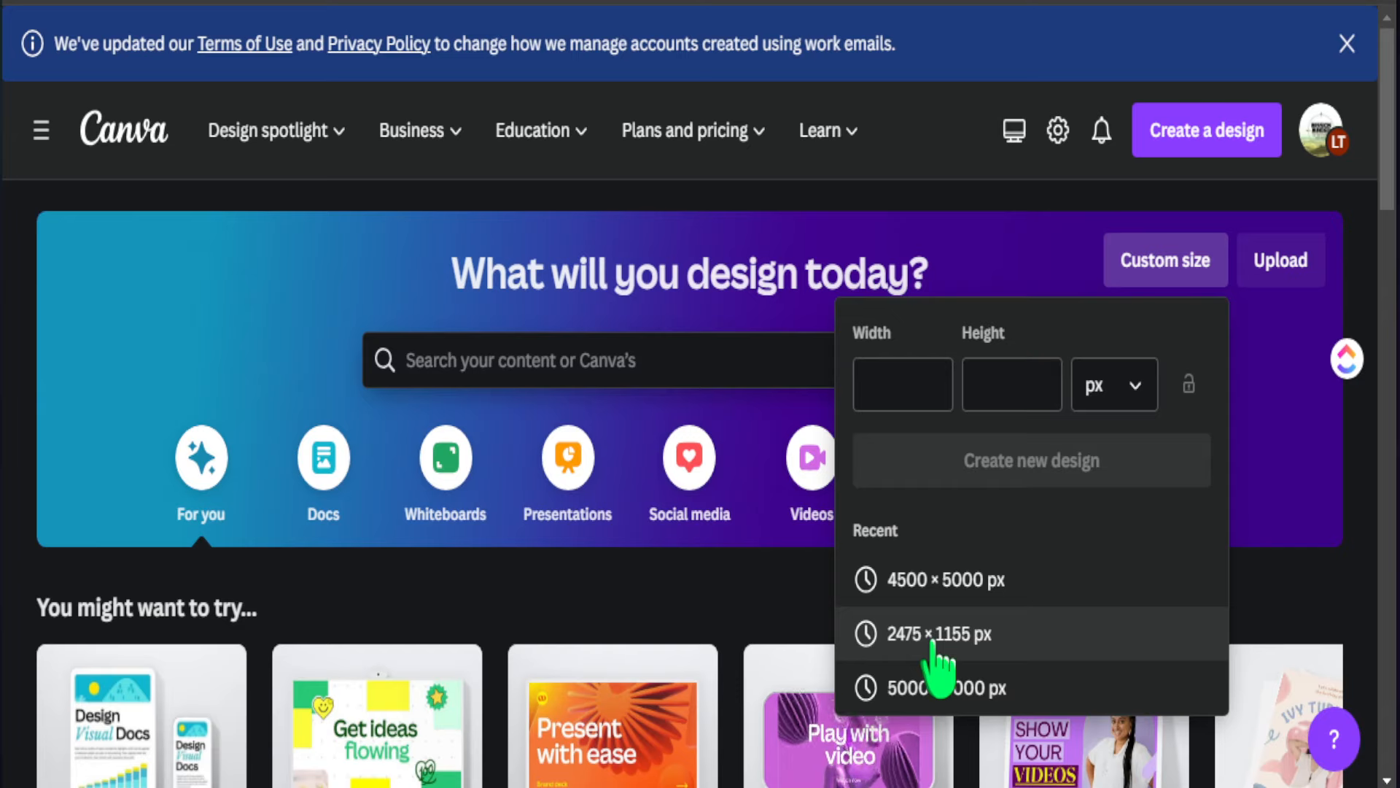
left_click(909, 397)
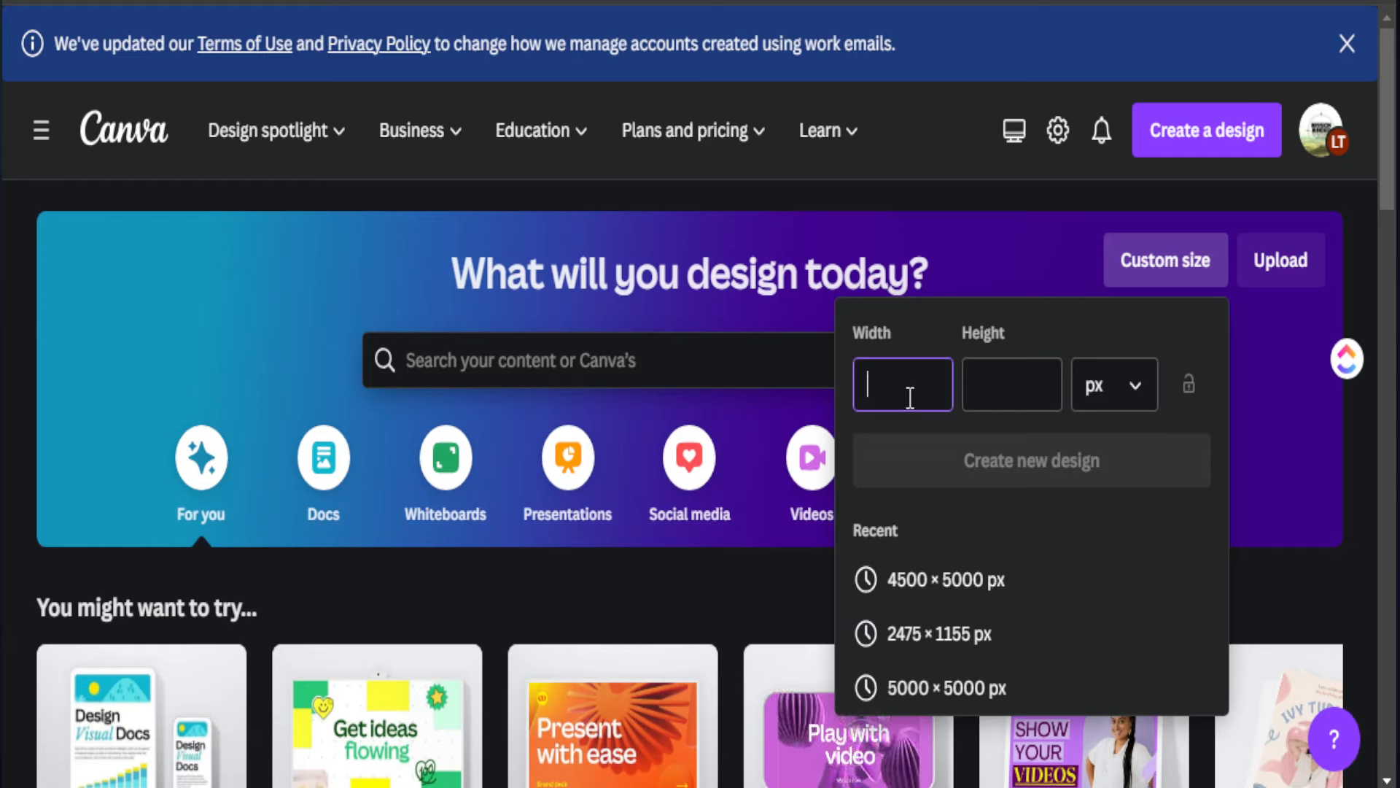
type("2")
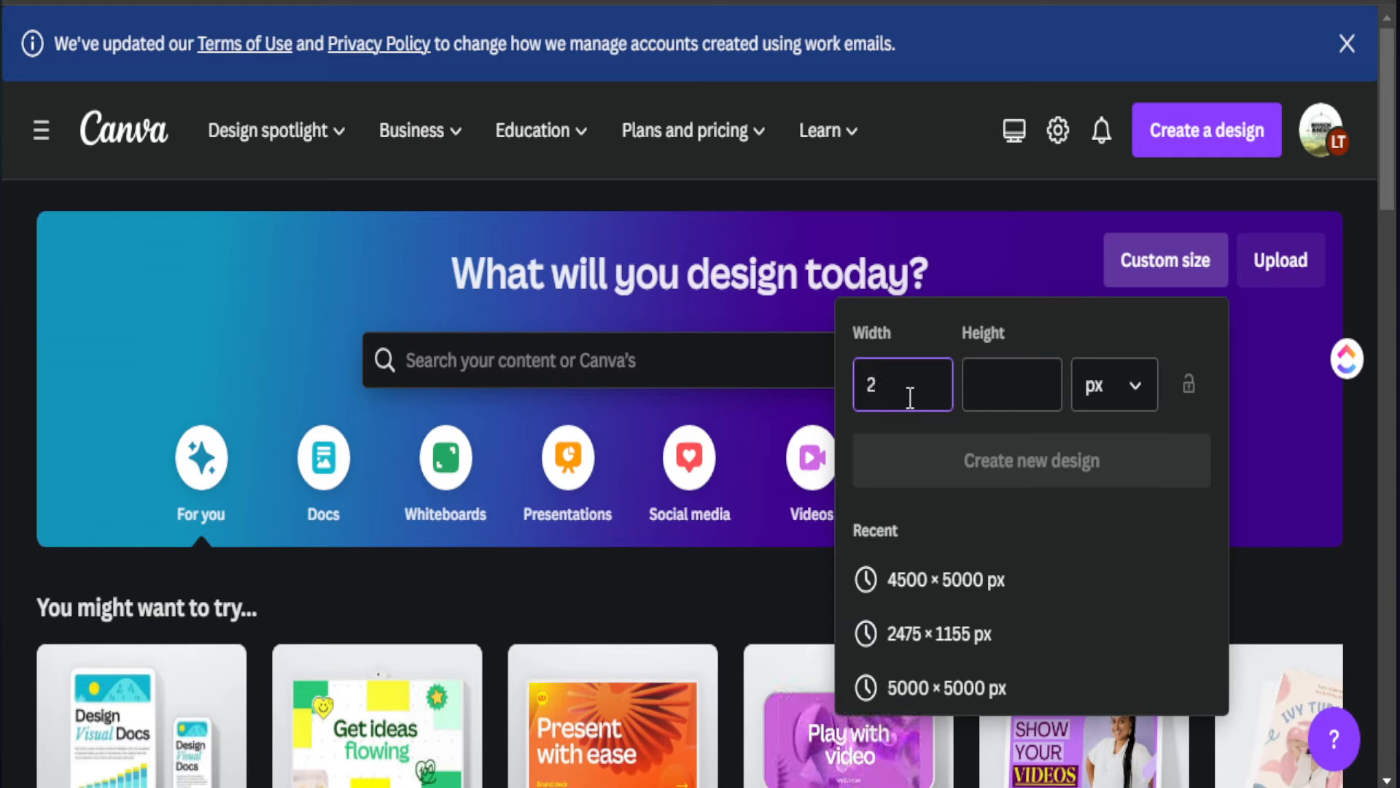
type("475")
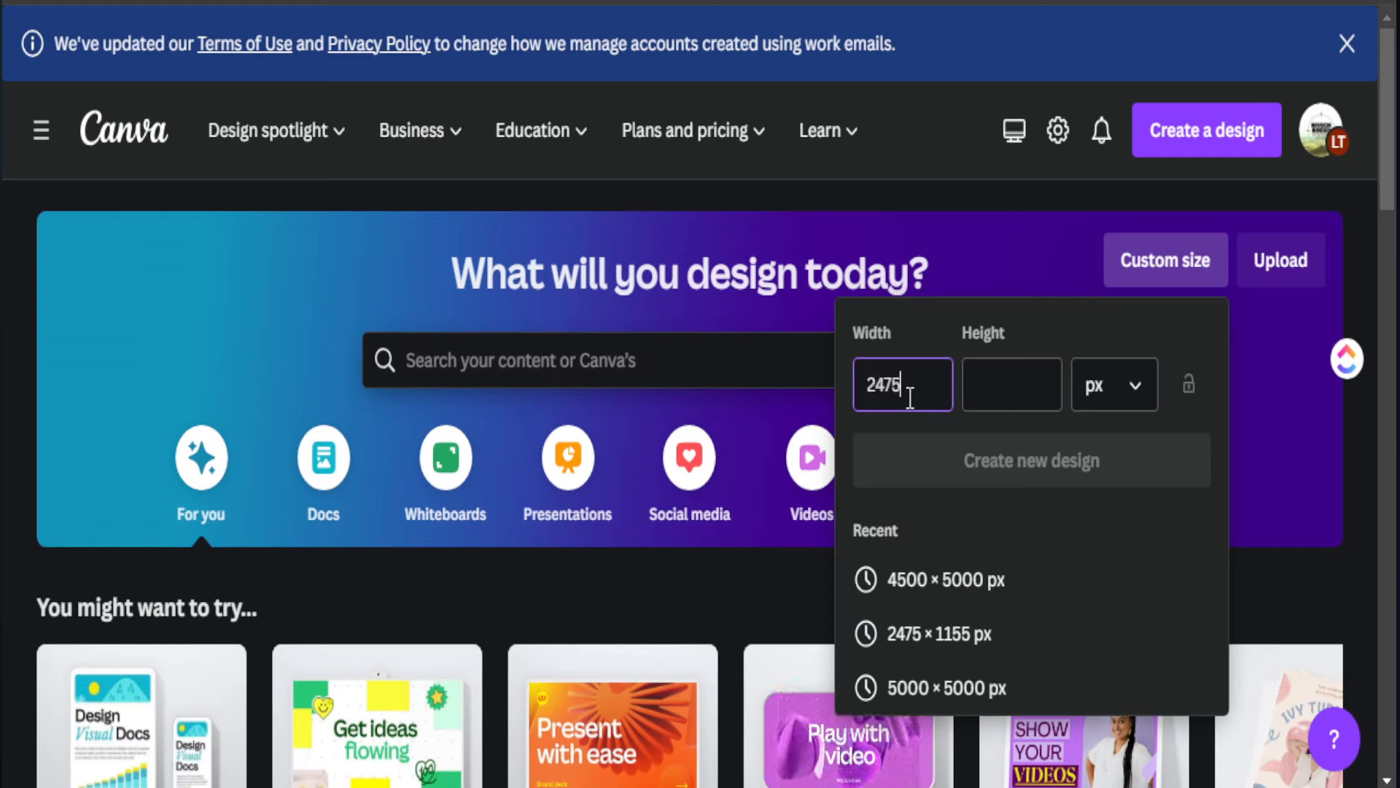
left_click(1013, 391)
type("1155")
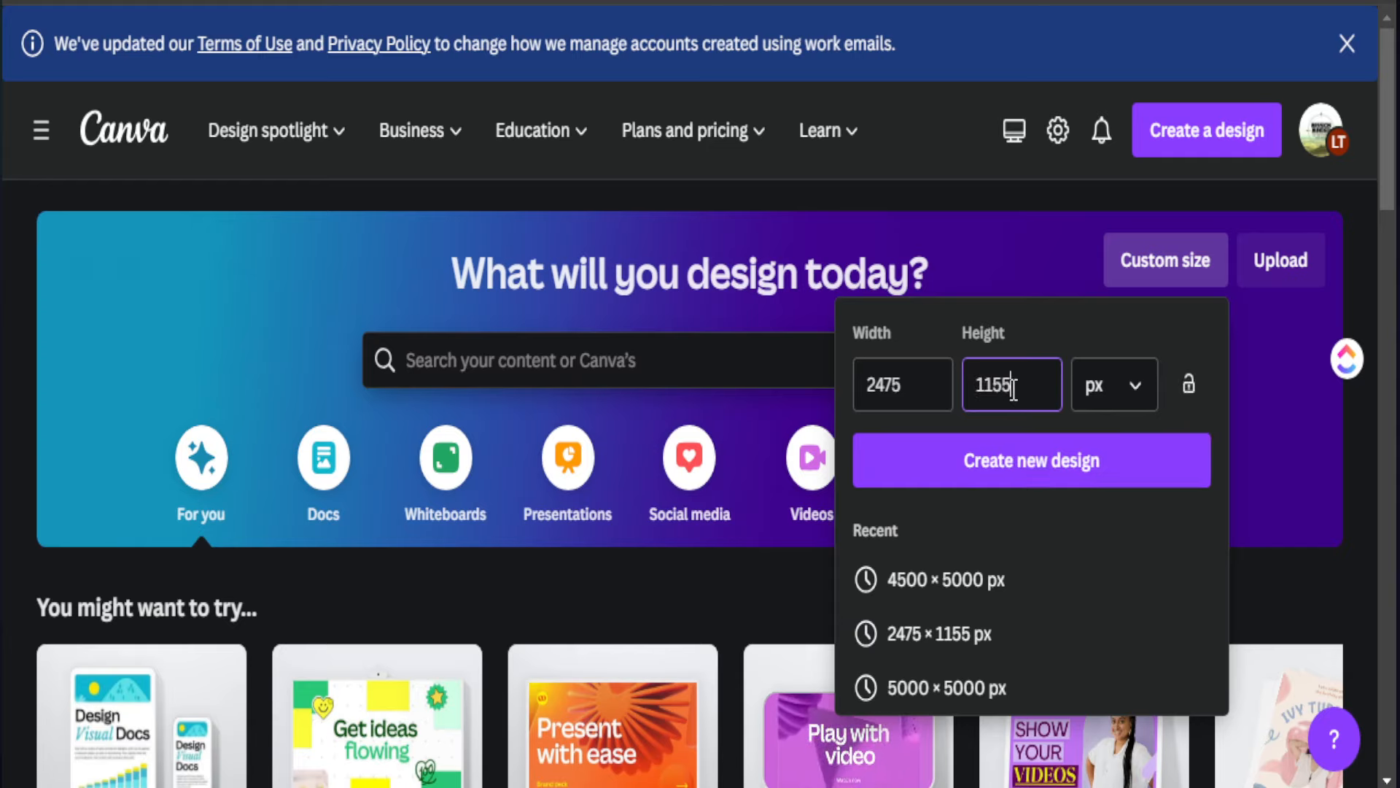
left_click(1132, 388)
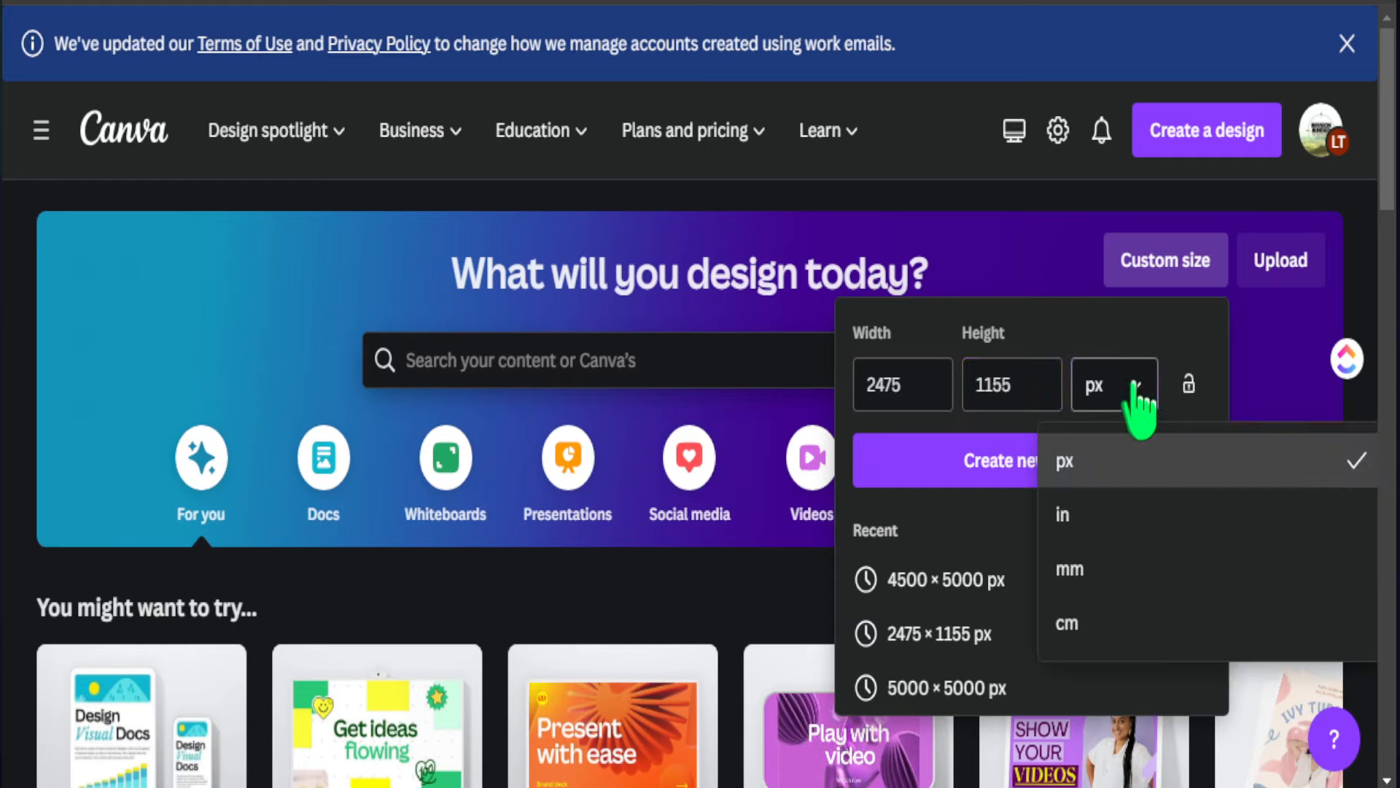
left_click(1126, 375)
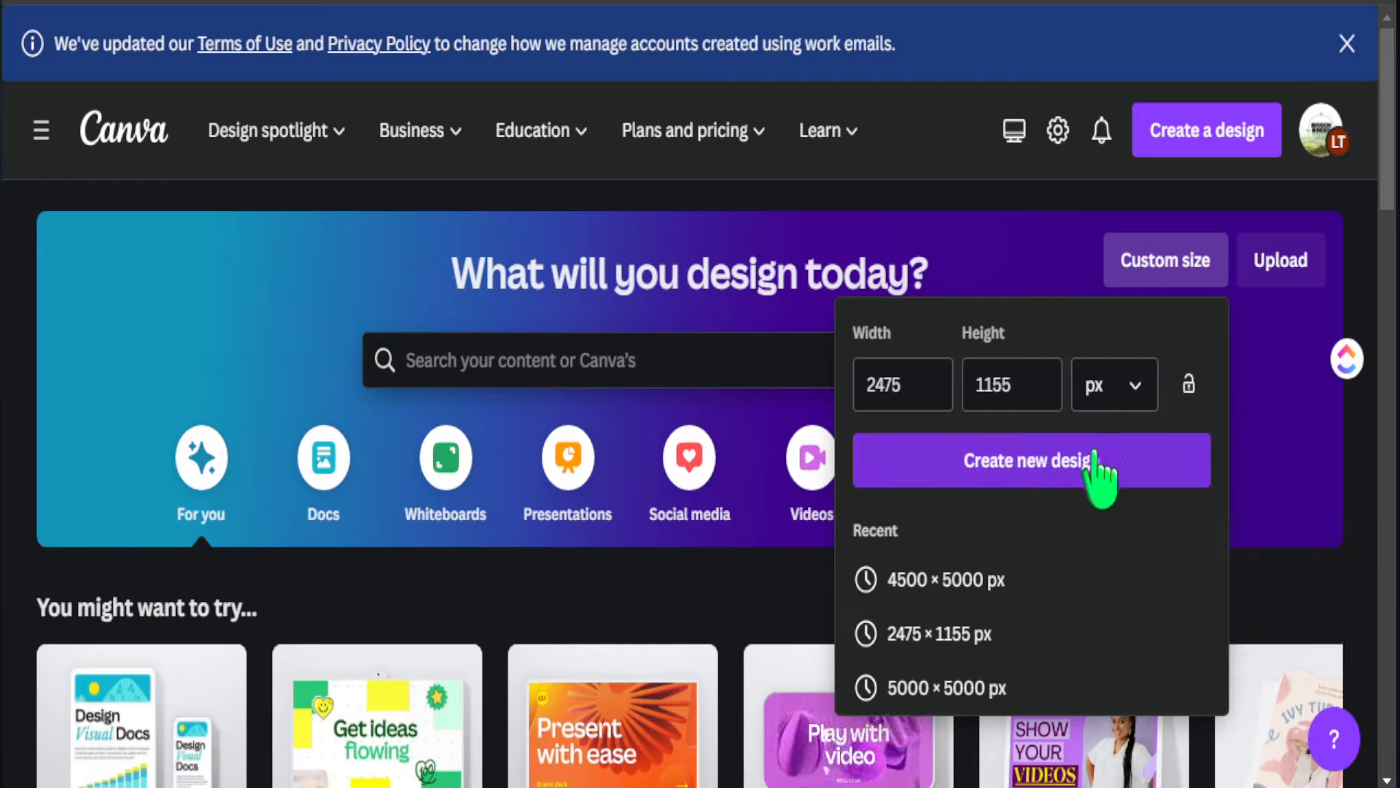
left_click(1061, 466)
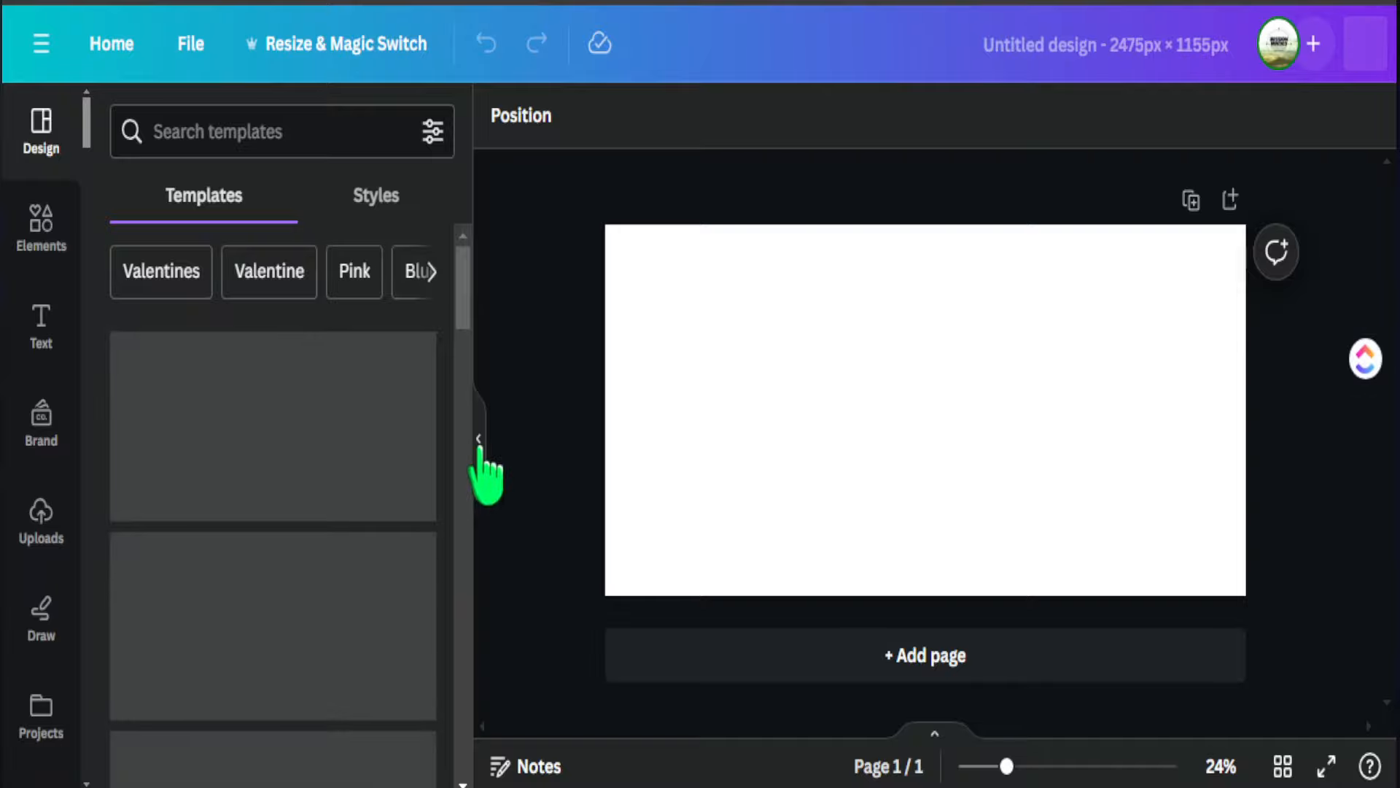
left_click(480, 441)
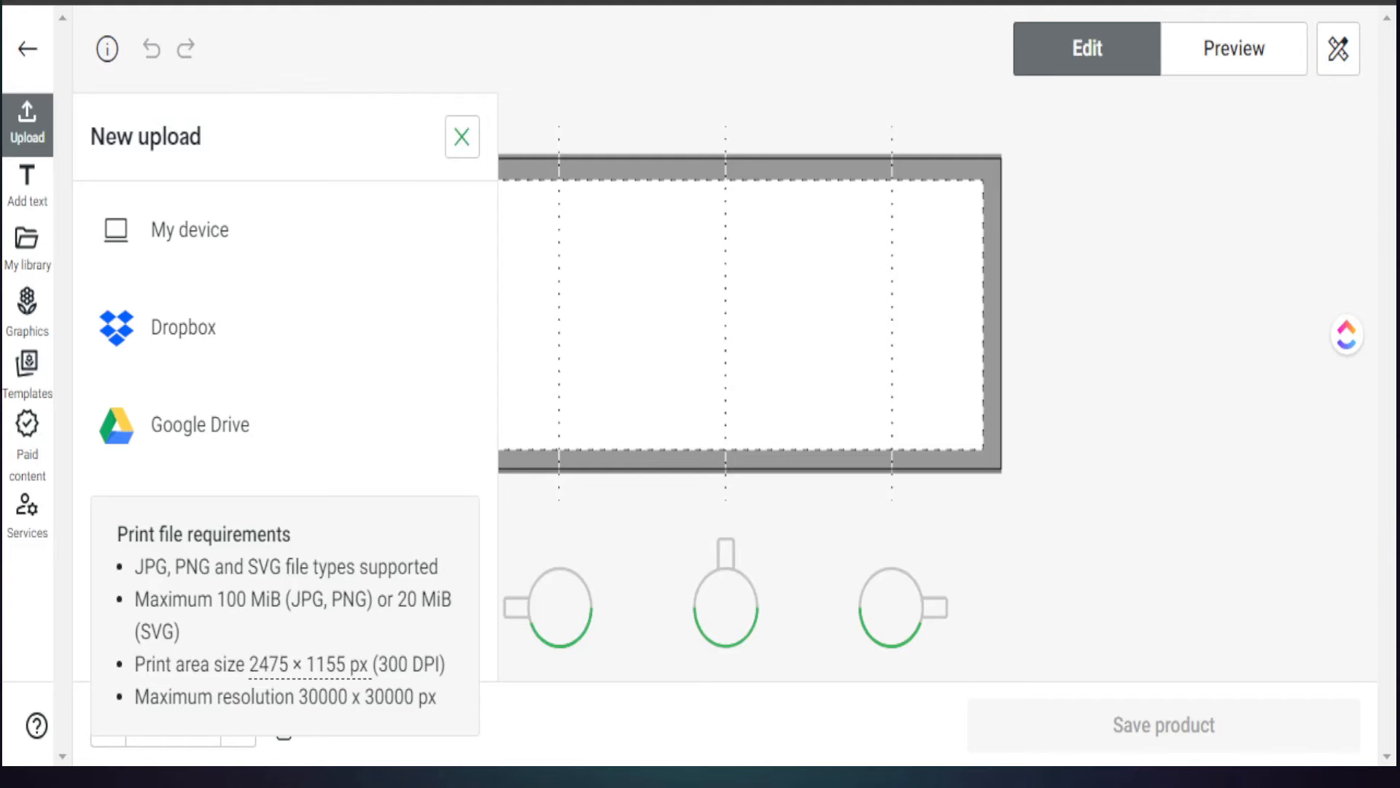
left_click(461, 136)
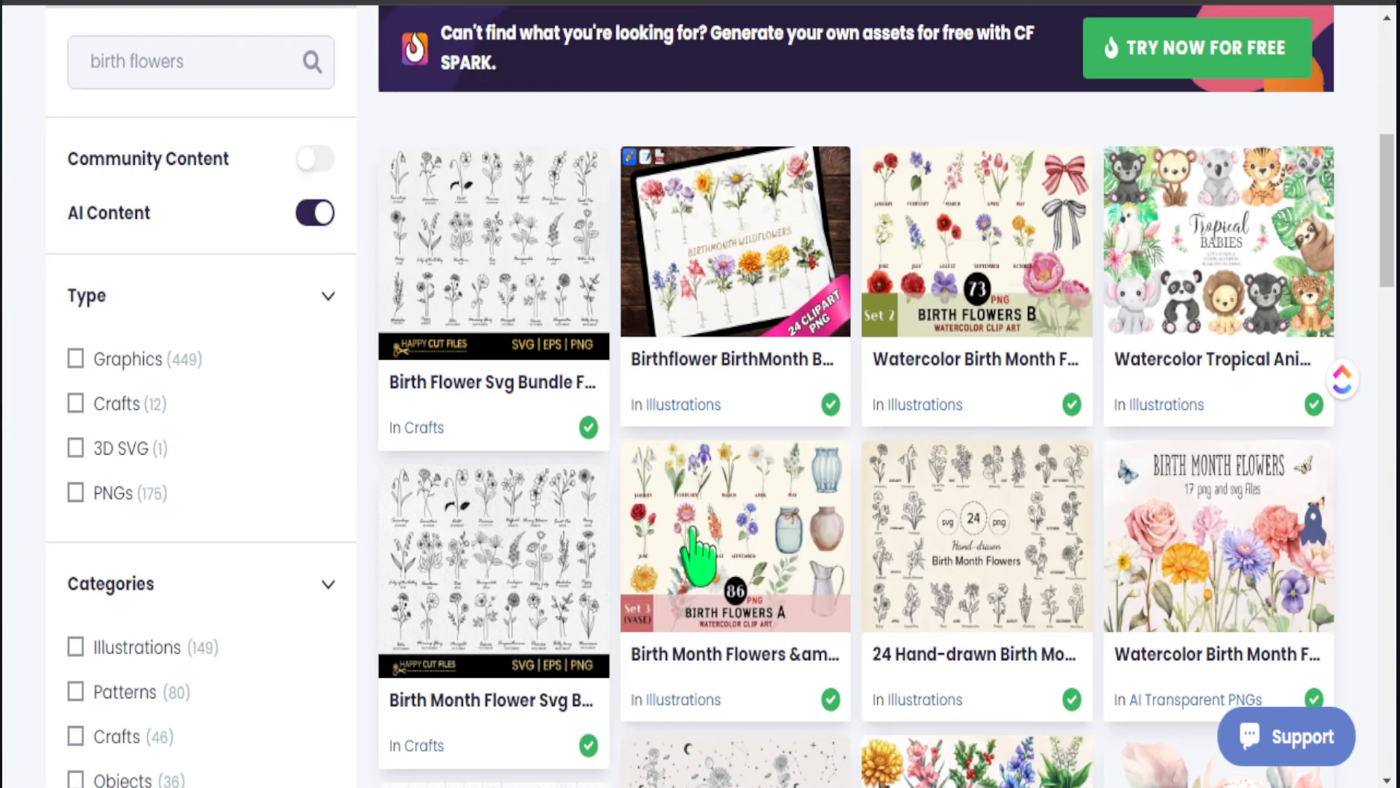
Open the Watercolor Birth Month Flowers clipart listing and look through its preview images
left_click(1180, 672)
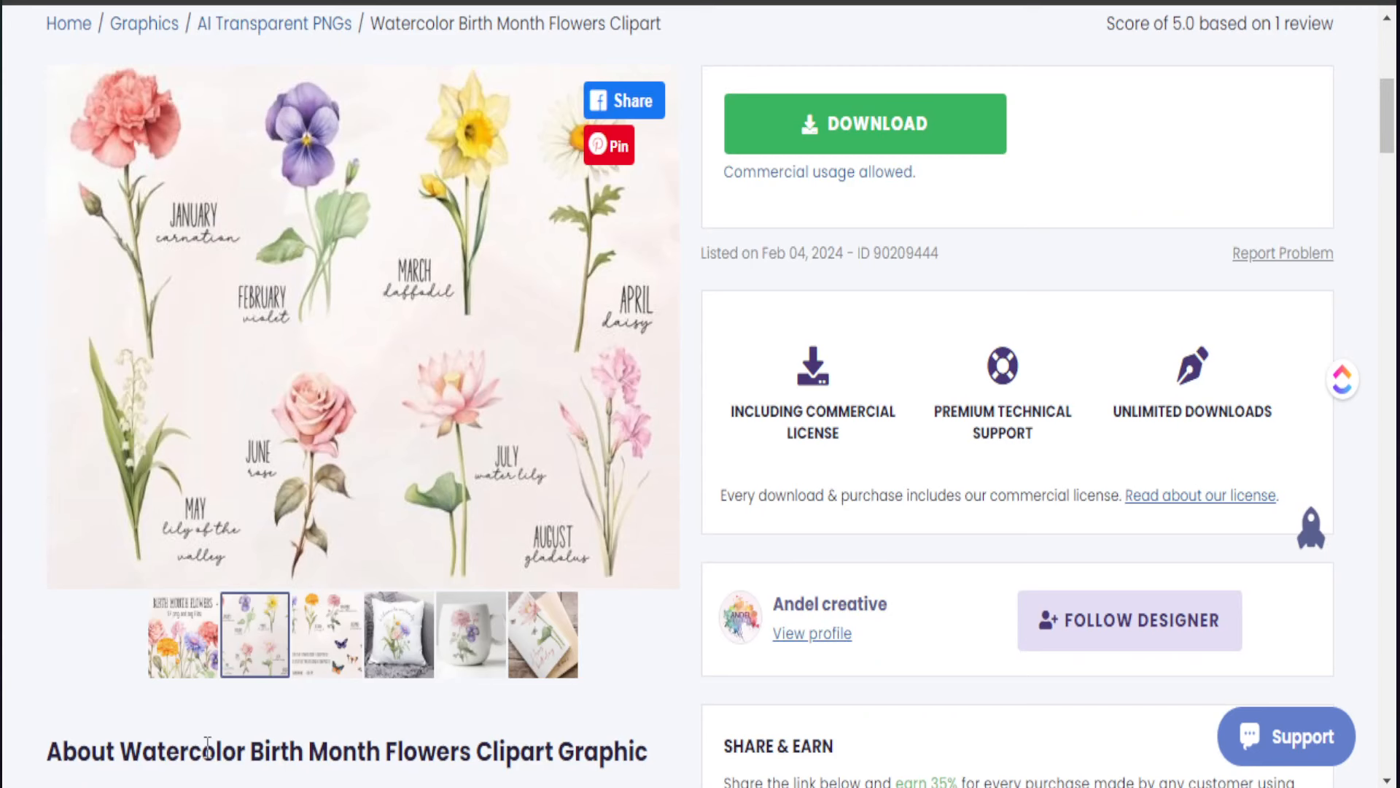
left_click(325, 638)
left_click(180, 641)
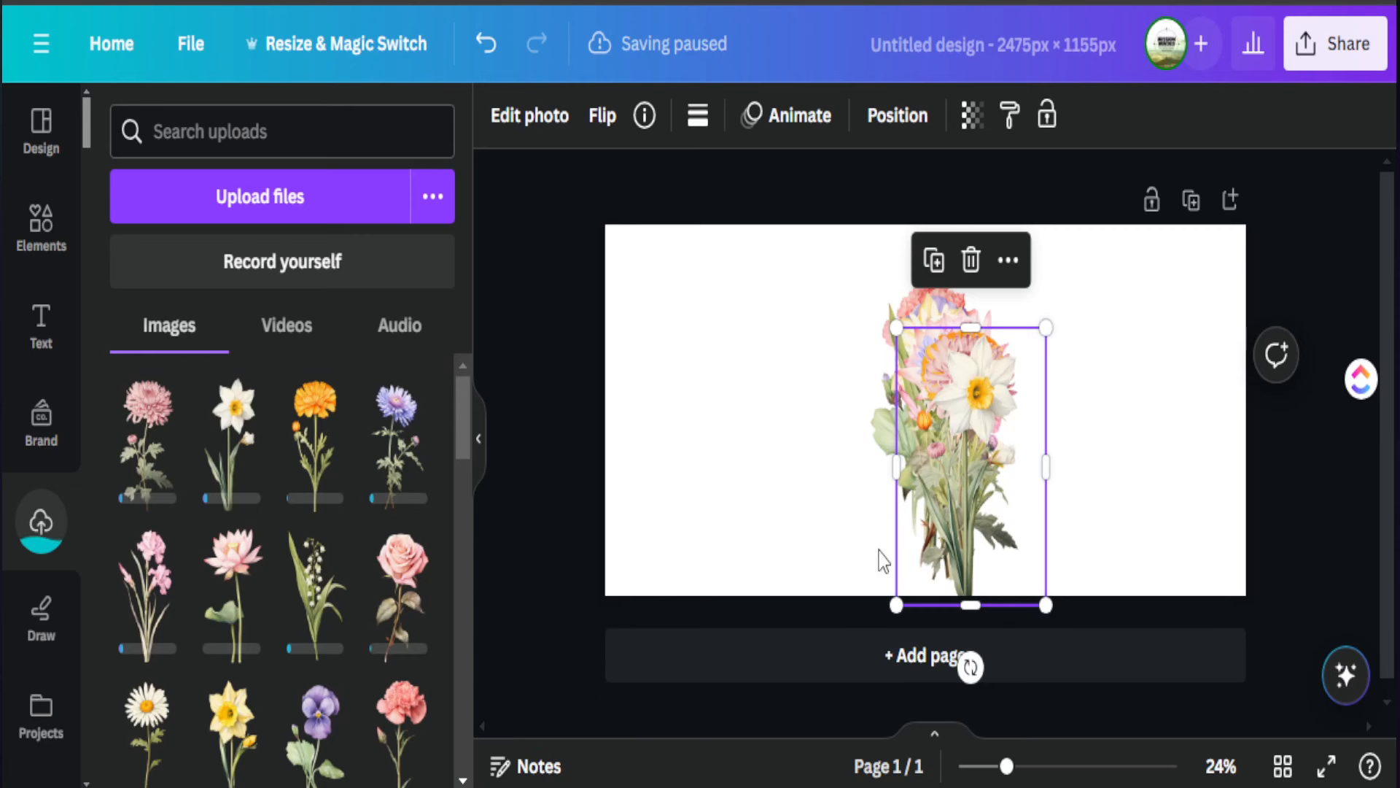
Scale all the stacked flower images down together to about half their size
left_click(884, 556)
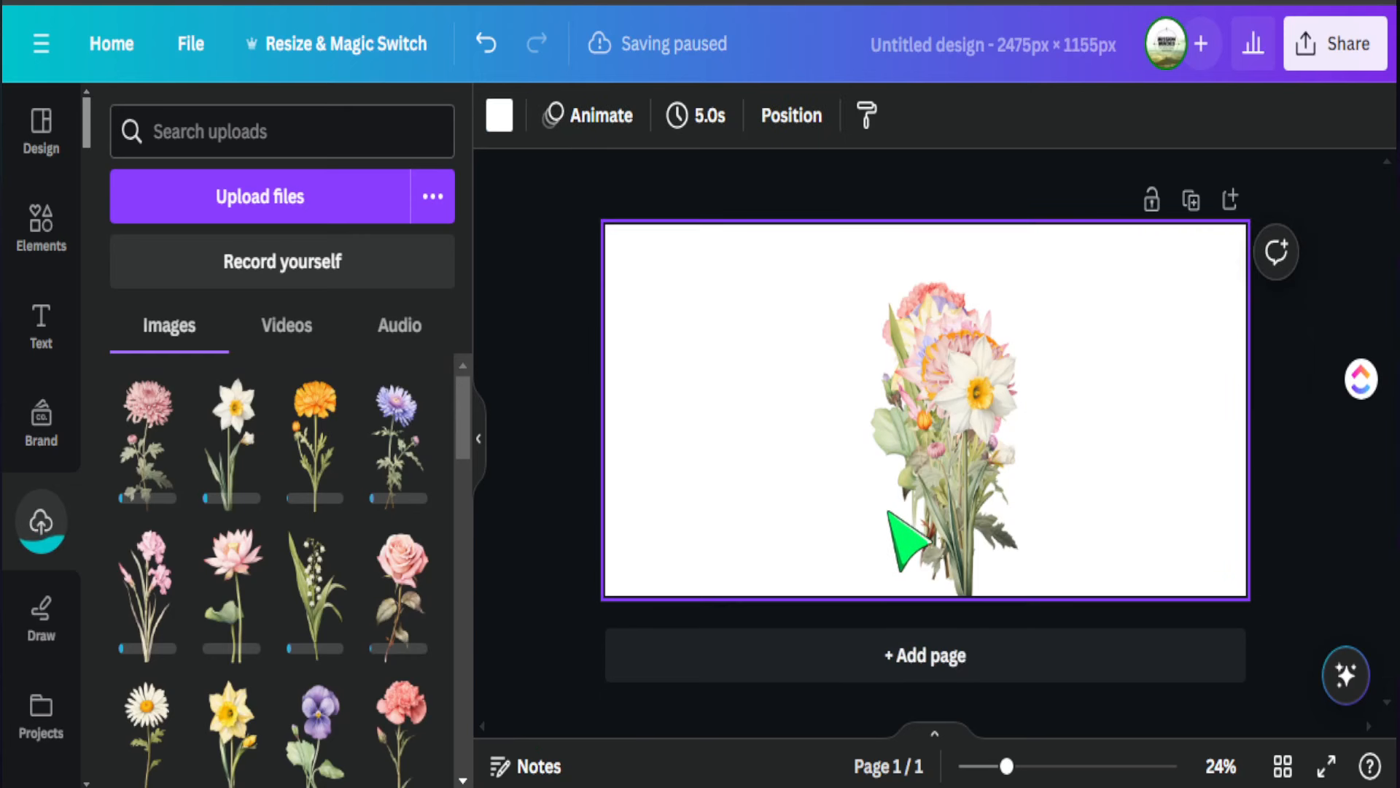
left_click_drag(1124, 570, 896, 421)
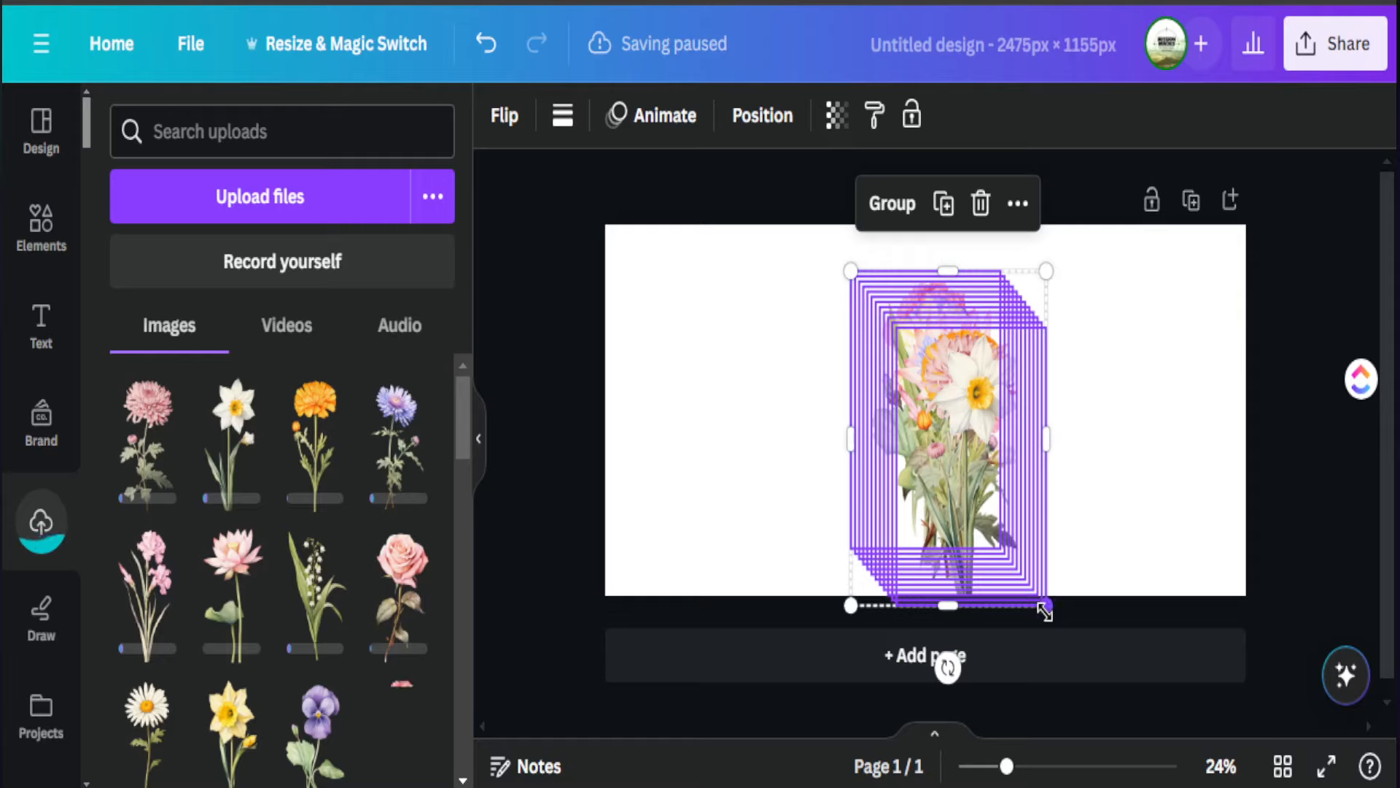
left_click_drag(1045, 604, 862, 509)
left_click(989, 512)
Spread the chrysanthemum, marigold, aster, pink gladiolus and water lily out of the stack into two rows across the page's left half
left_click_drag(917, 388, 698, 376)
left_click_drag(853, 379, 663, 516)
left_click_drag(884, 386, 791, 378)
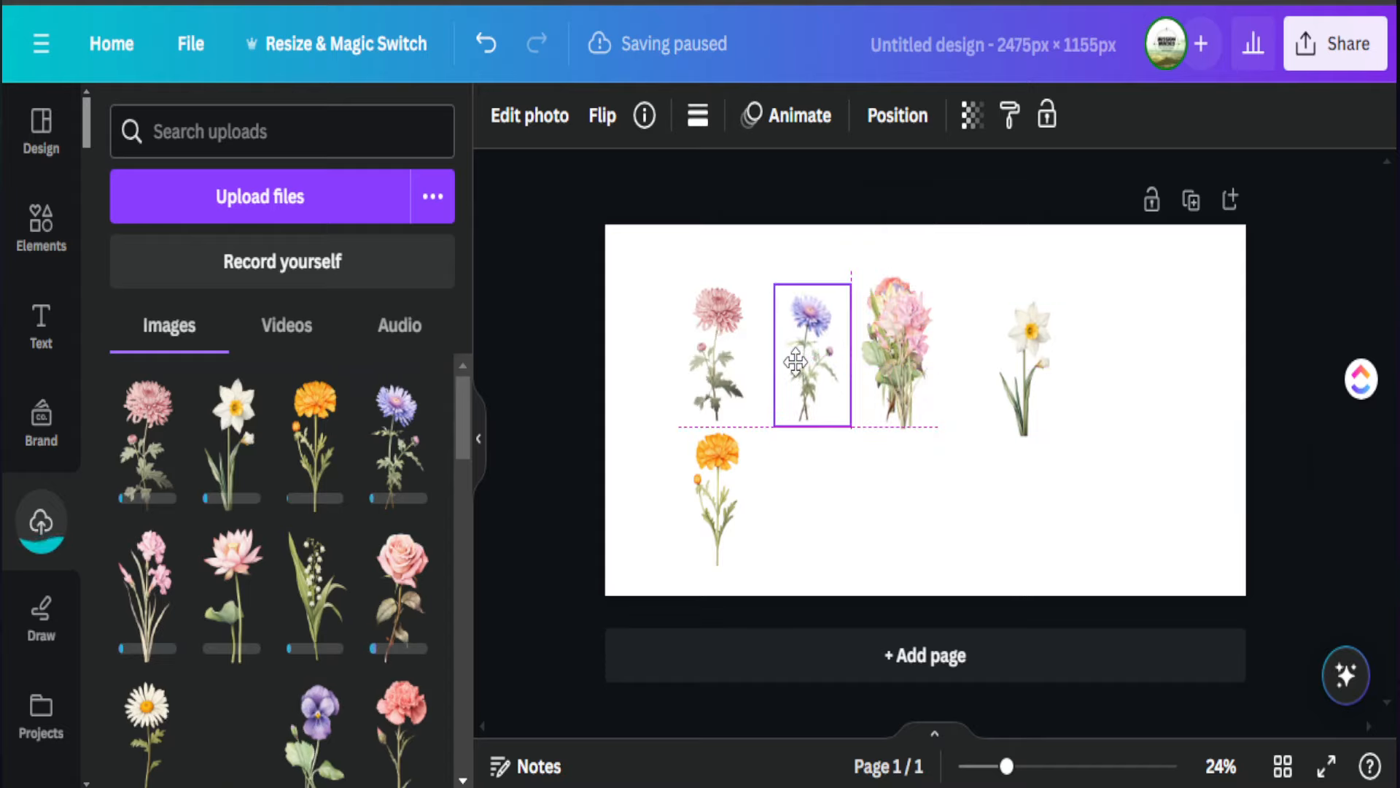
left_click_drag(907, 374, 809, 477)
left_click_drag(906, 416, 912, 500)
Place the rose, lily of the valley, daisy, white narcissus and yellow daffodil in the page's right half, and the violet beside the chrysanthemum
left_click_drag(904, 308, 1170, 316)
left_click_drag(906, 360, 1180, 503)
left_click_drag(895, 329, 1029, 476)
left_click(1030, 398)
left_click_drag(1029, 397, 1101, 362)
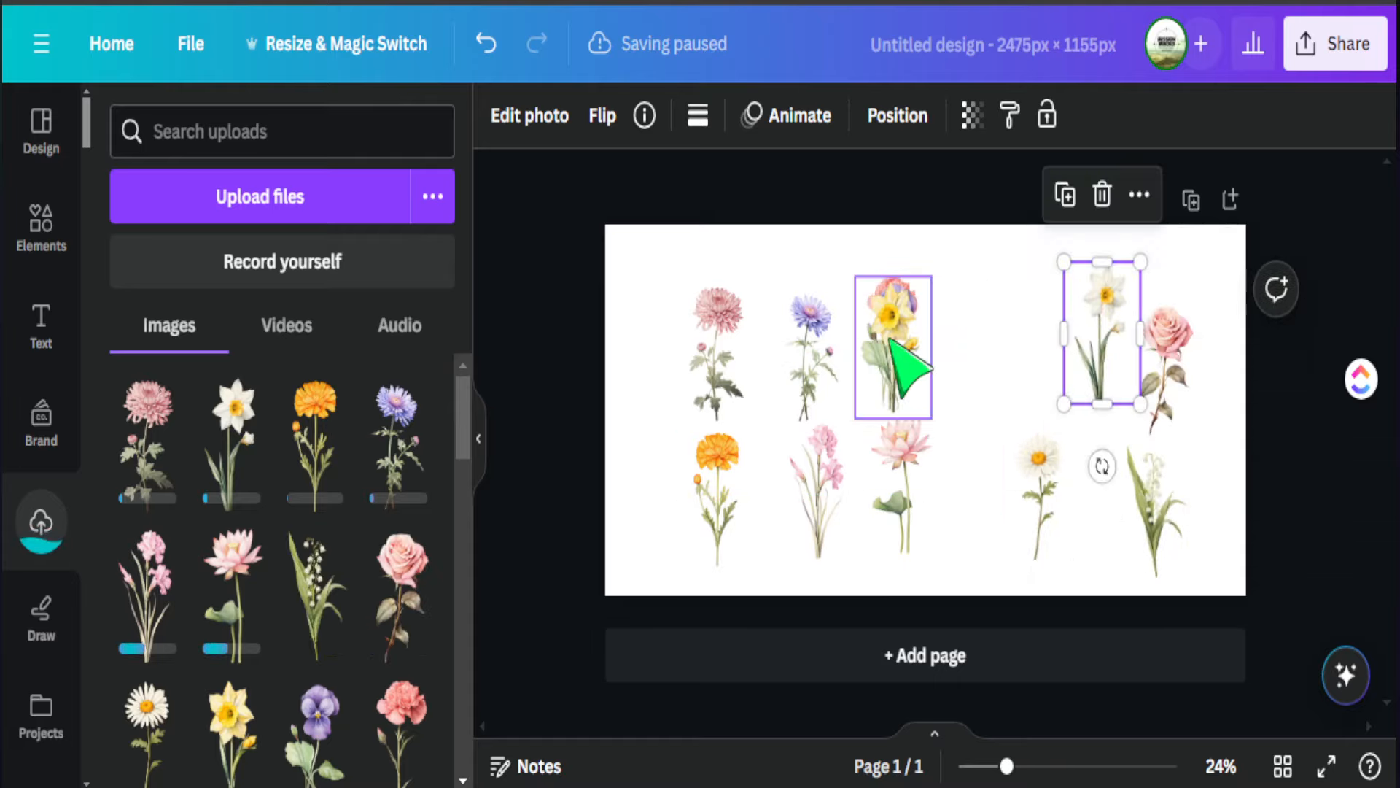
left_click_drag(894, 350, 994, 311)
left_click_drag(900, 321, 648, 329)
left_click_drag(716, 358, 727, 337)
Line up the marigold, gladiolus, water lily, daisy, lily of the valley and rose as a lower row across the page
left_click(729, 469)
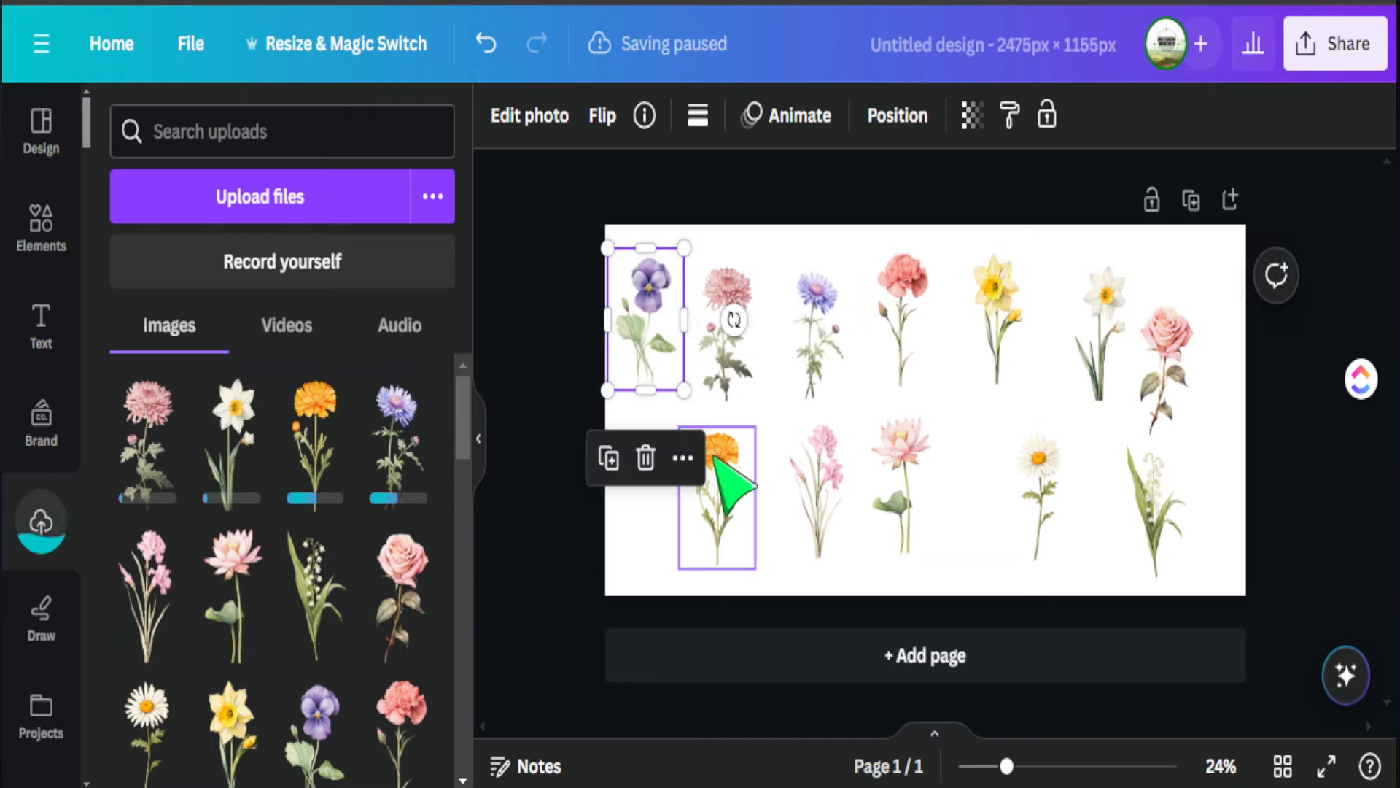
left_click_drag(728, 469, 645, 461)
left_click_drag(818, 463, 741, 466)
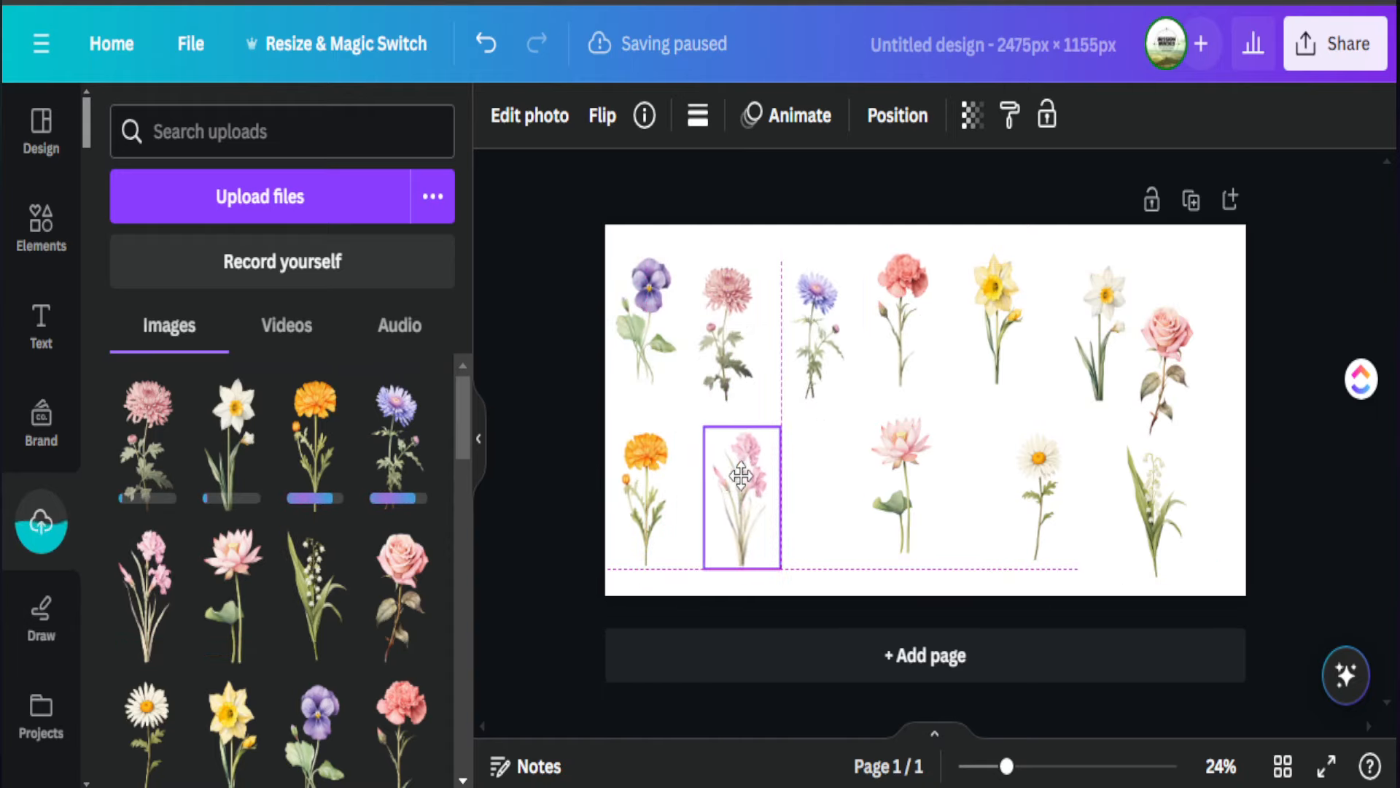
left_click_drag(900, 472, 833, 474)
left_click_drag(1044, 479, 927, 484)
left_click_drag(1166, 511, 1039, 510)
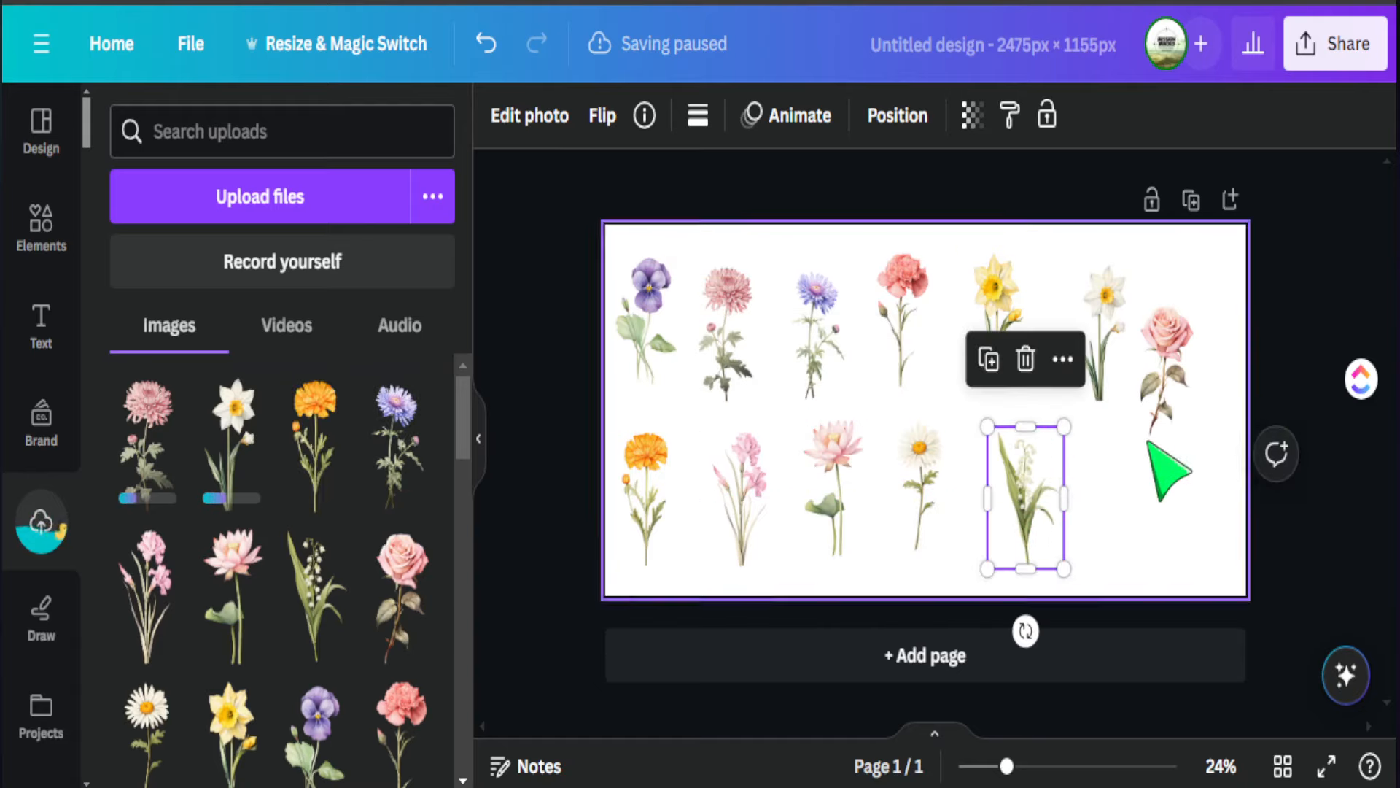
left_click_drag(1177, 412, 1108, 543)
left_click_drag(1020, 503, 1000, 493)
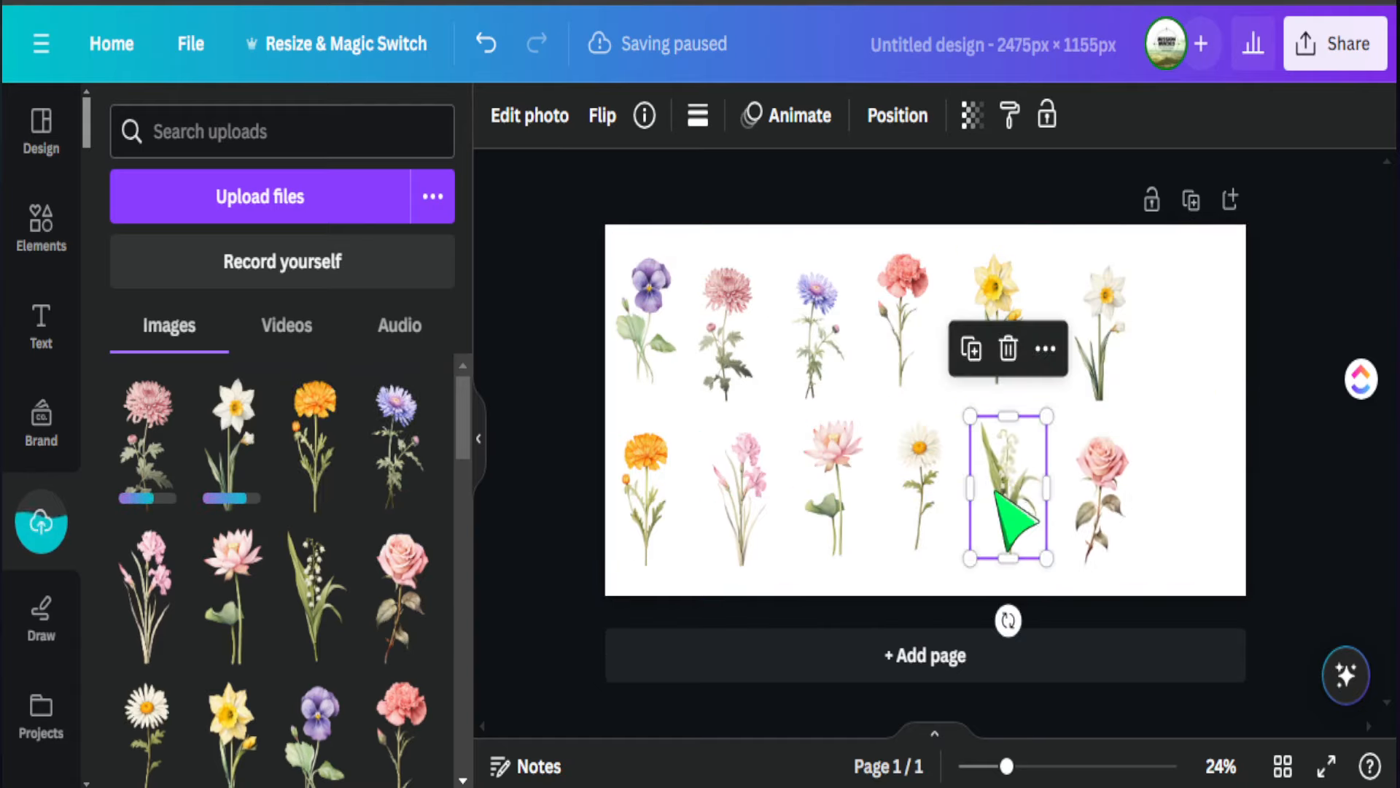
left_click(1190, 560)
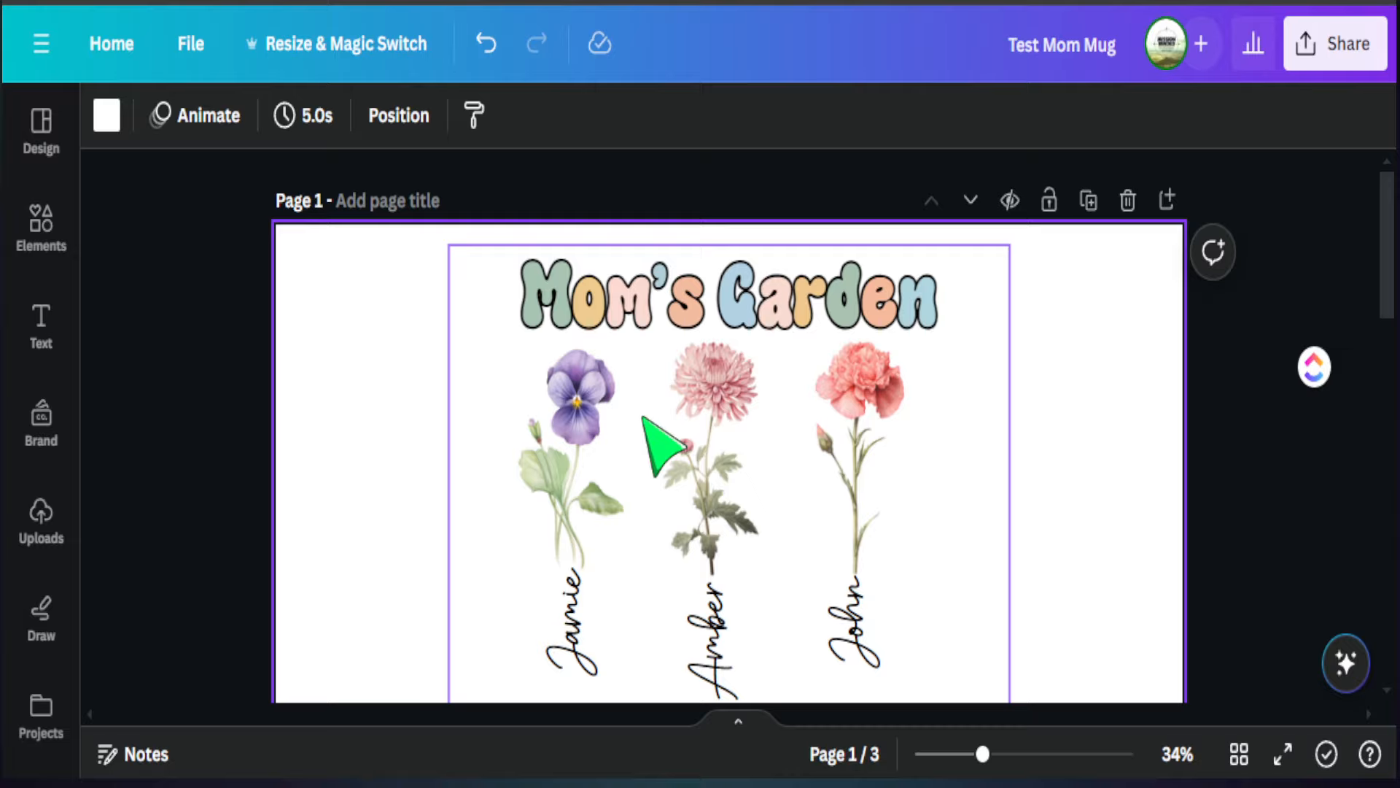
Review the Mom's Garden mug layout on page 1 and the birth flower sheet on page 2
scroll(681, 538, "down", 5)
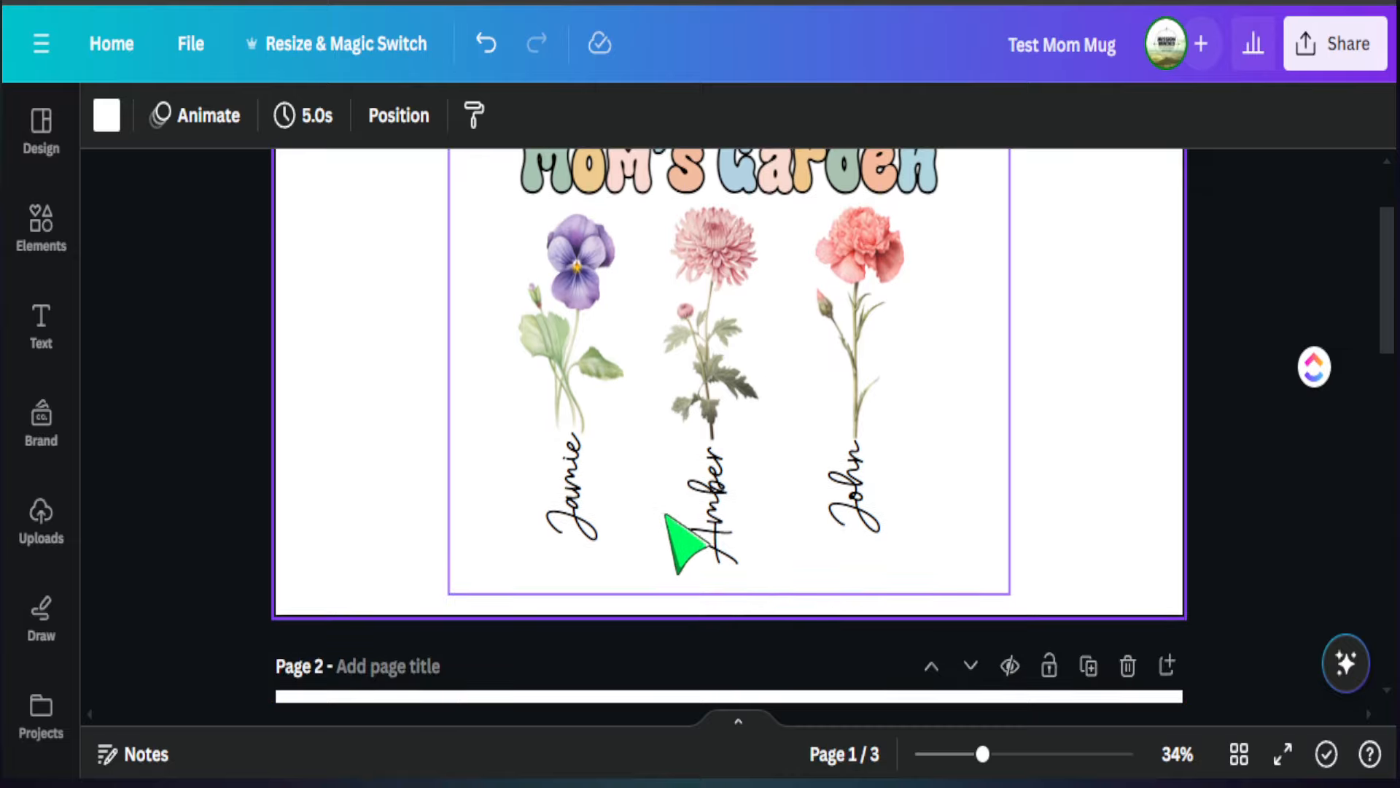
scroll(401, 571, "down", 3)
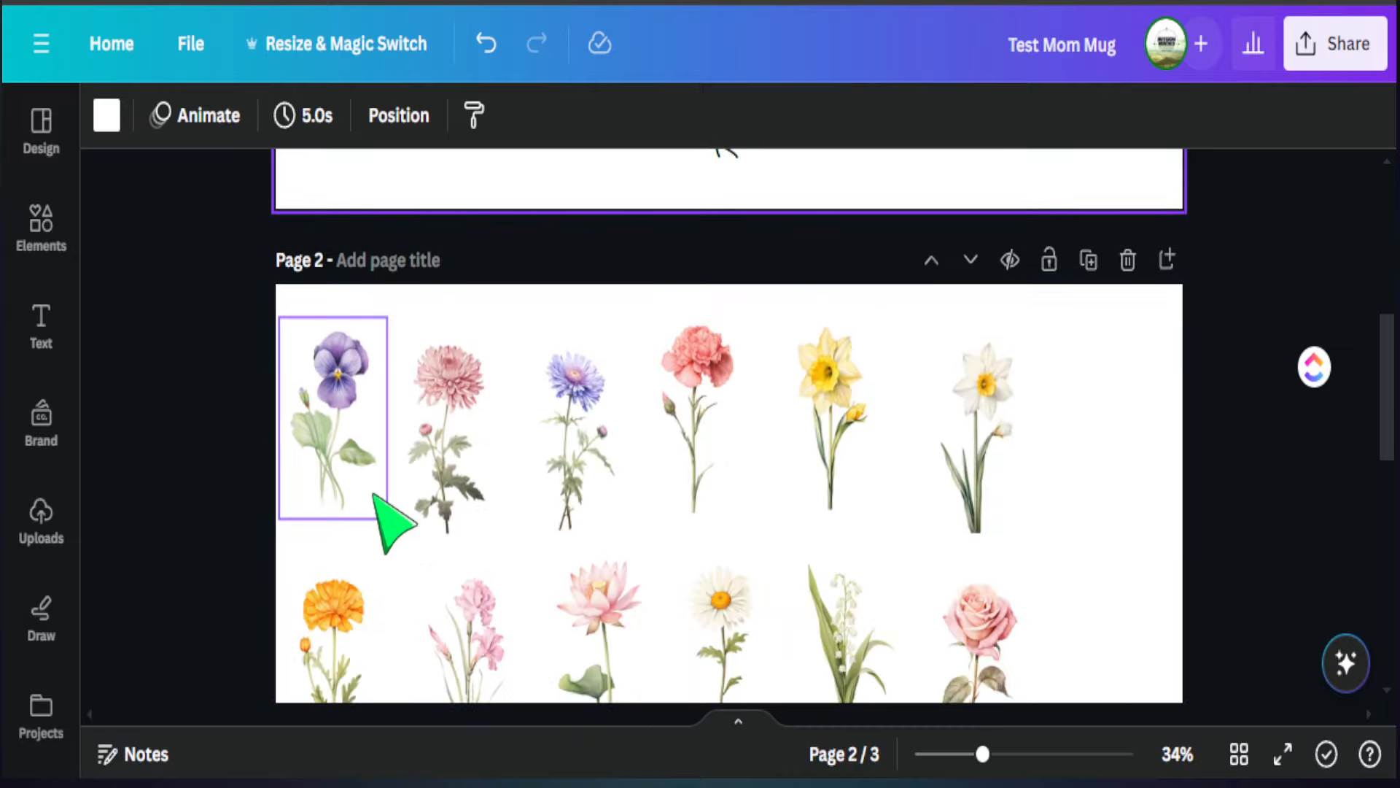
scroll(386, 477, "down", 2)
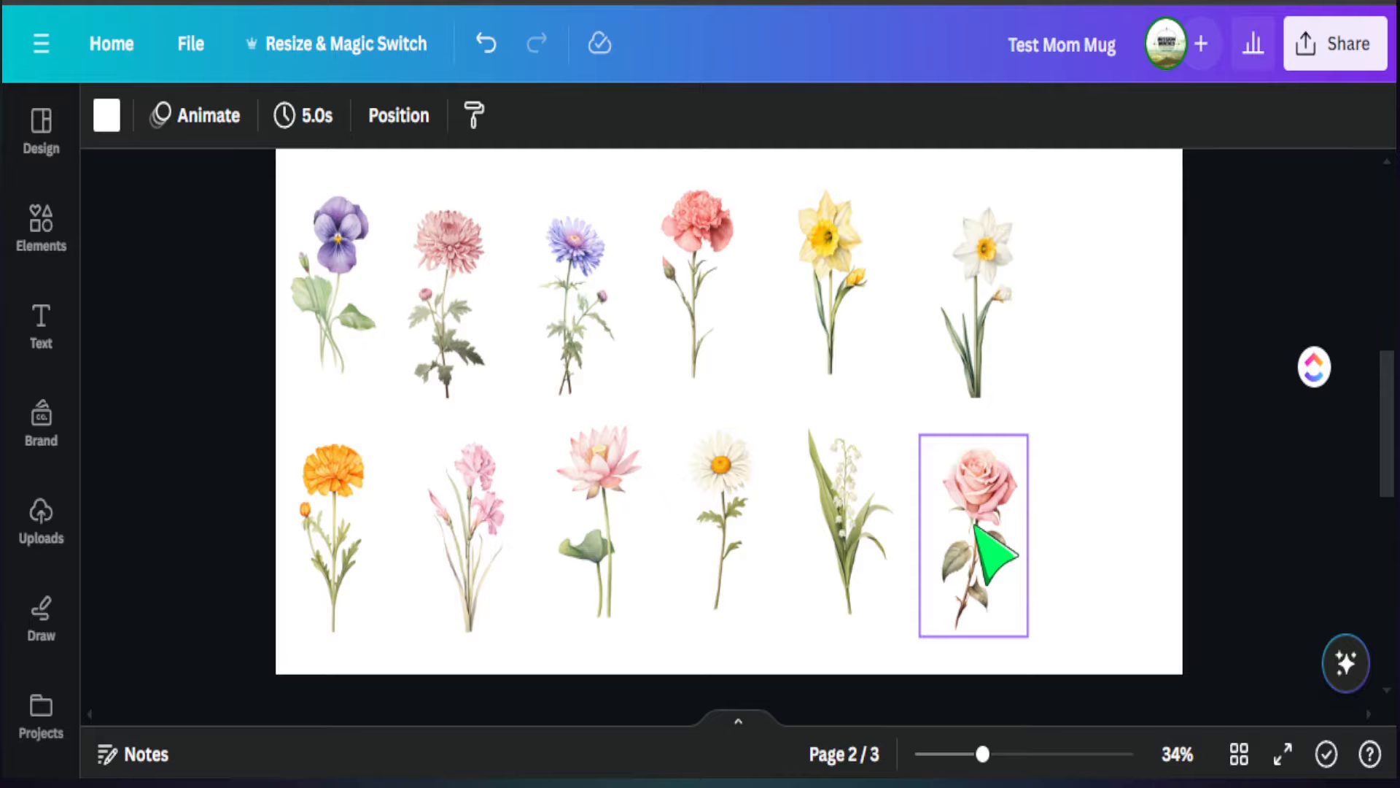
scroll(948, 467, "up", 10)
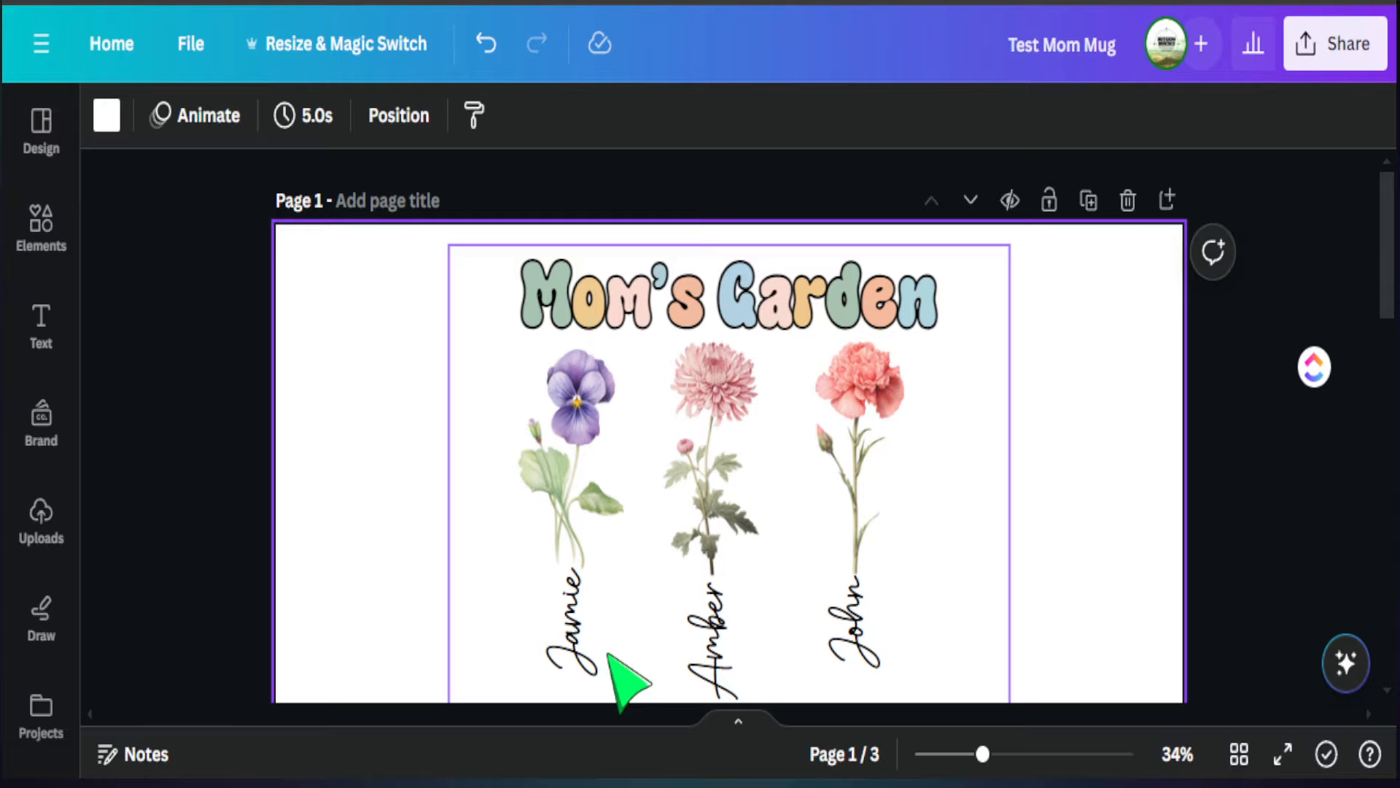
Open the download options for the Mom's Garden mug design
left_click(1342, 46)
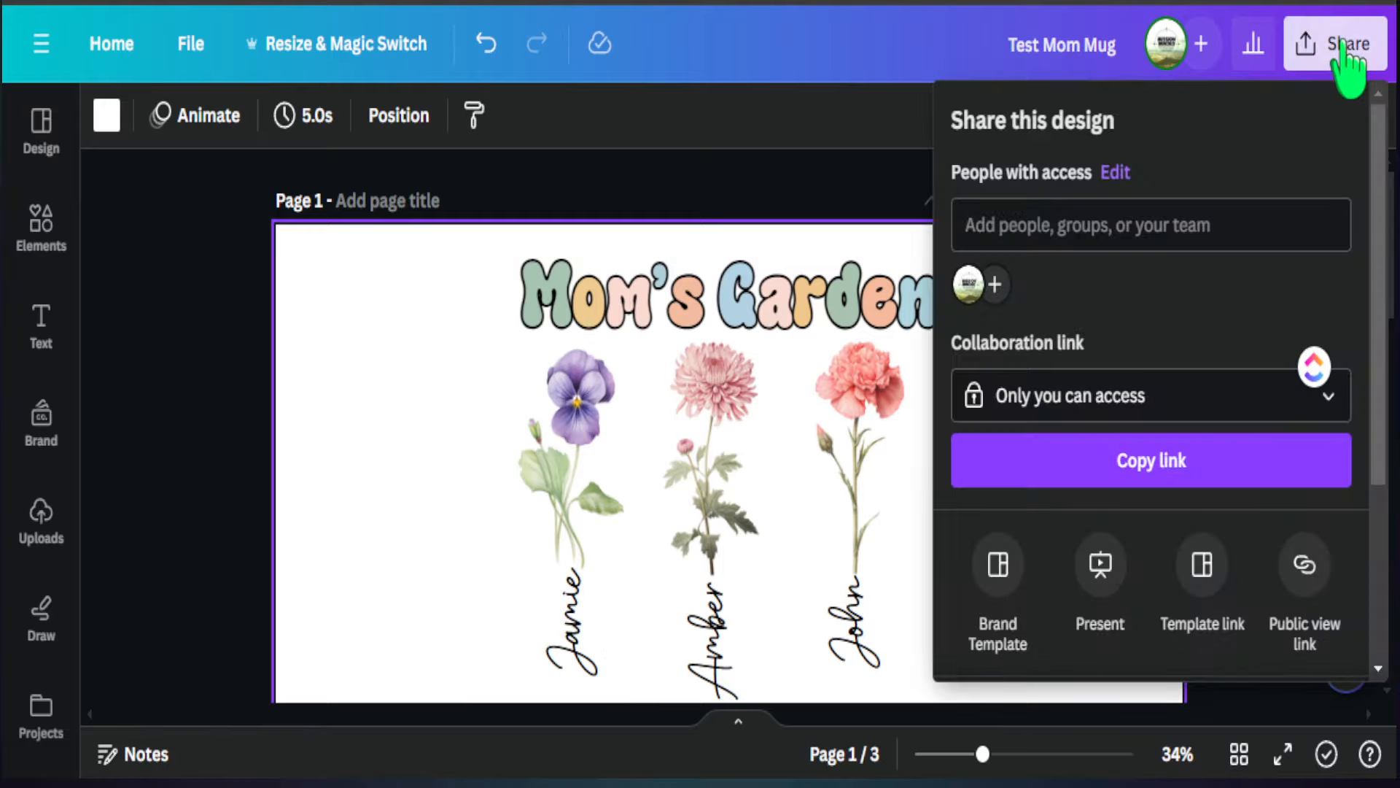
scroll(1167, 488, "down", 4)
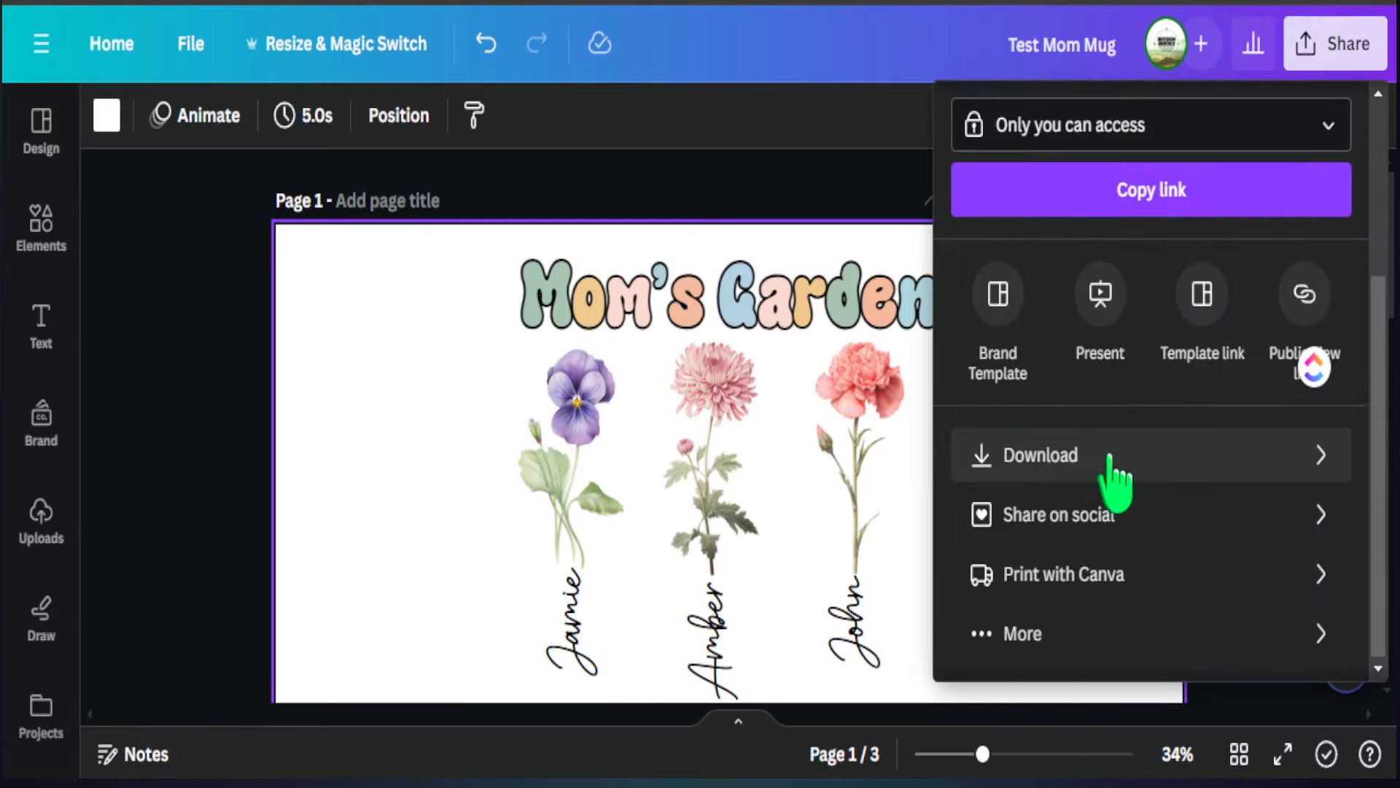
left_click(1109, 458)
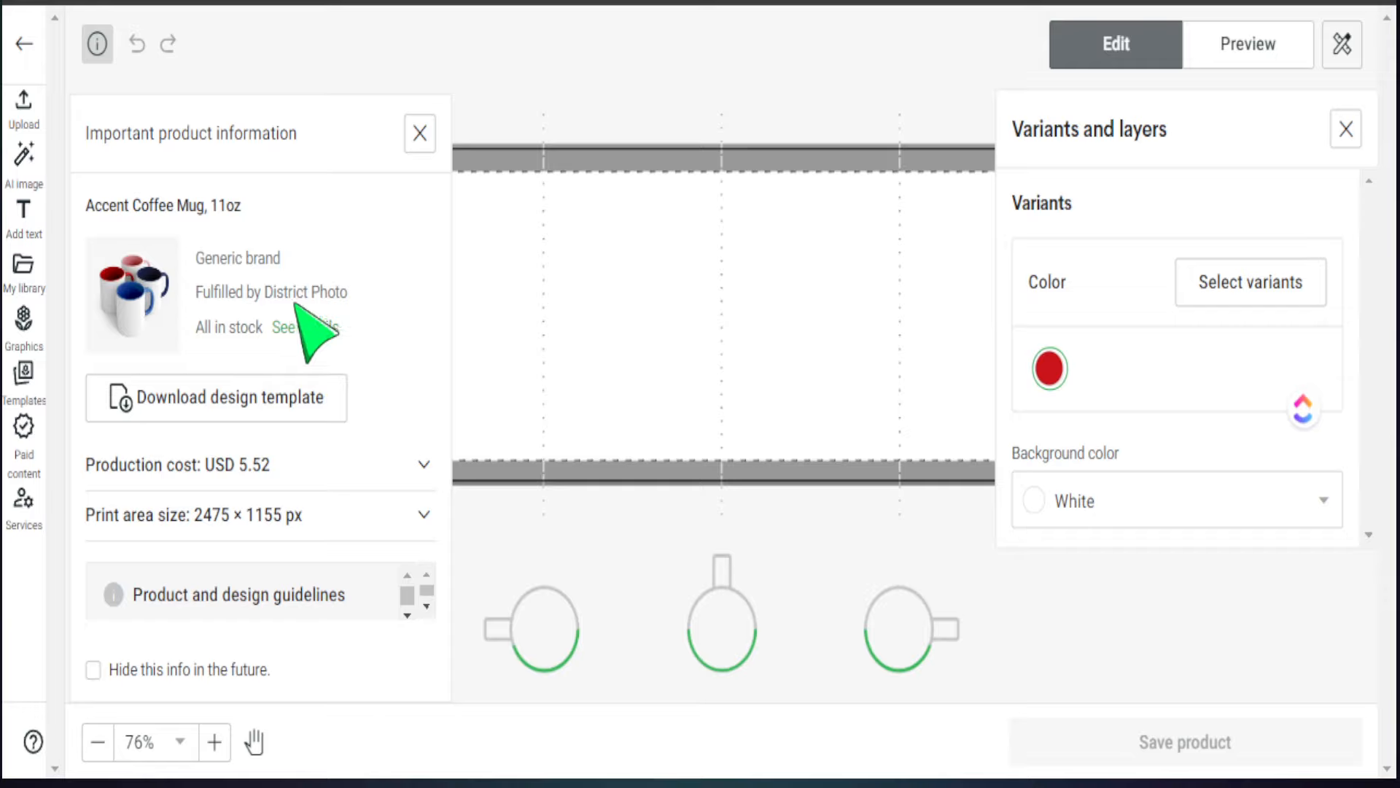
Shrink the Mom's Garden artwork to fit the left half of the mug's print area and place a duplicate in the right half
left_click(420, 133)
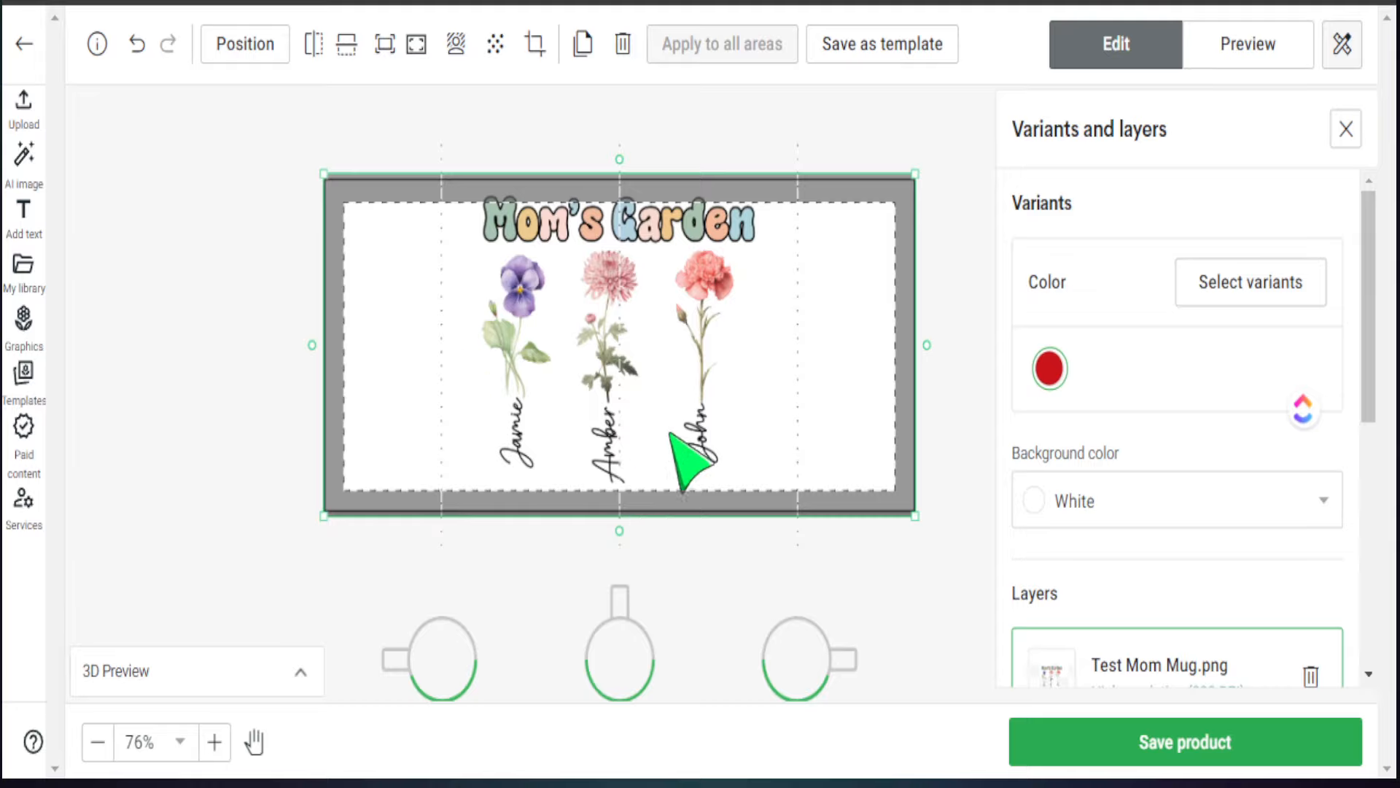
left_click_drag(916, 515, 858, 483)
left_click_drag(619, 315, 504, 345)
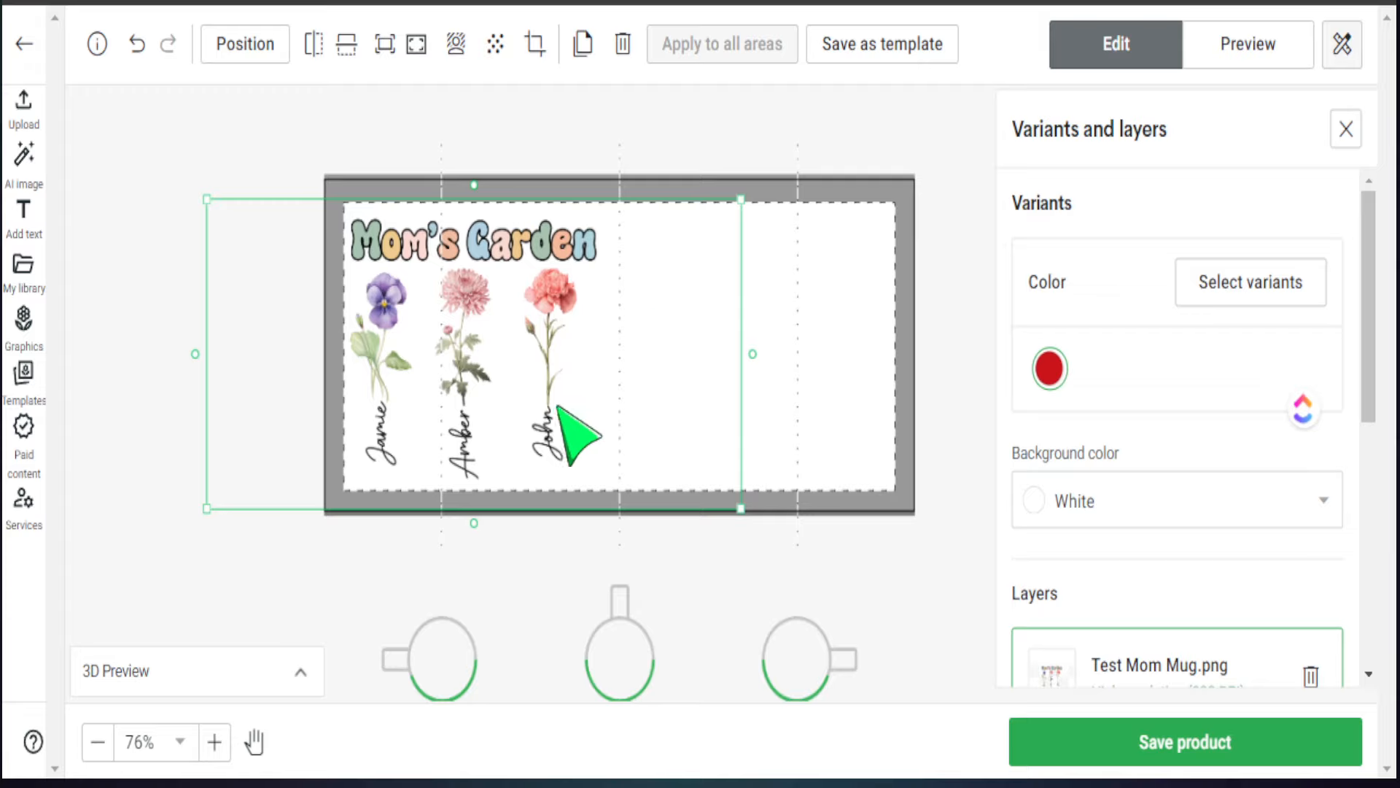
left_click(588, 54)
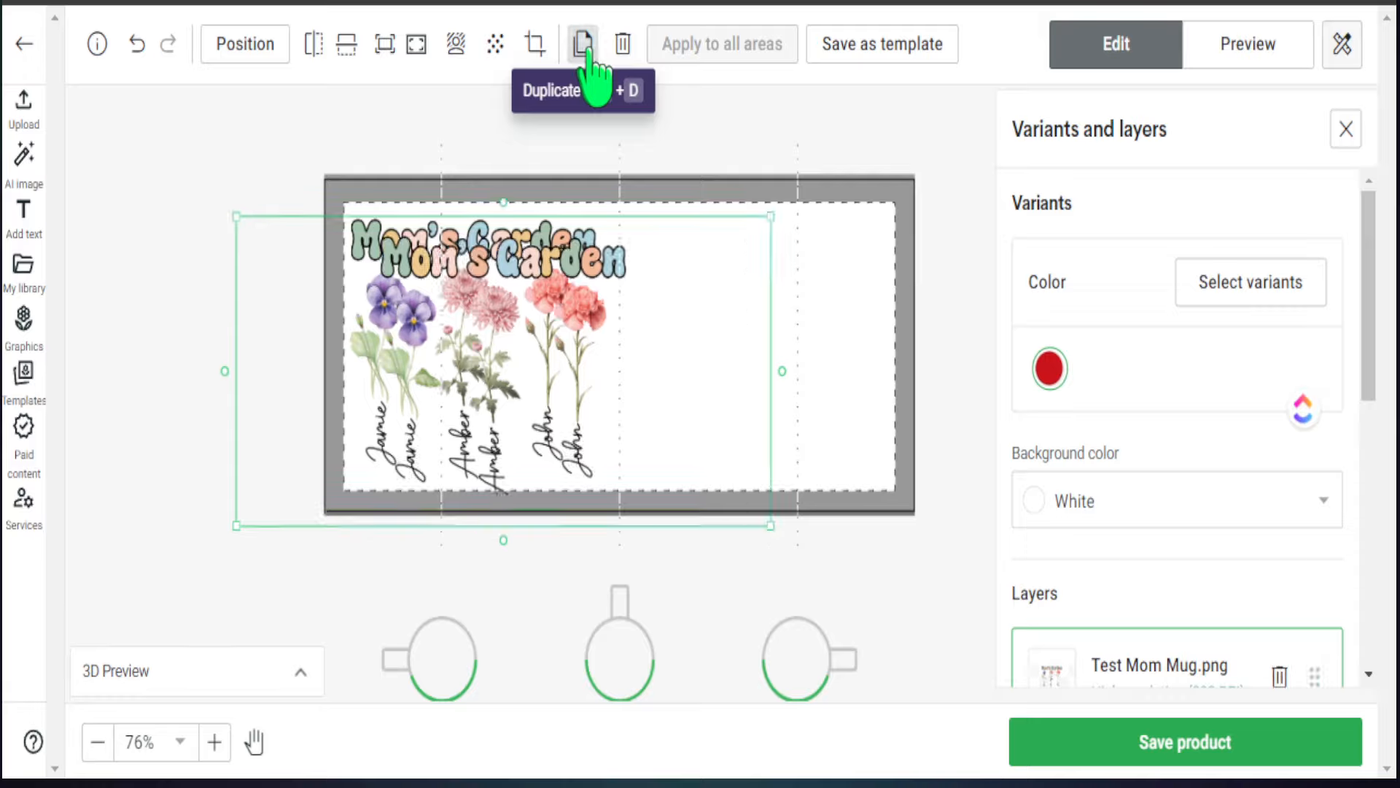
left_click_drag(525, 341, 784, 332)
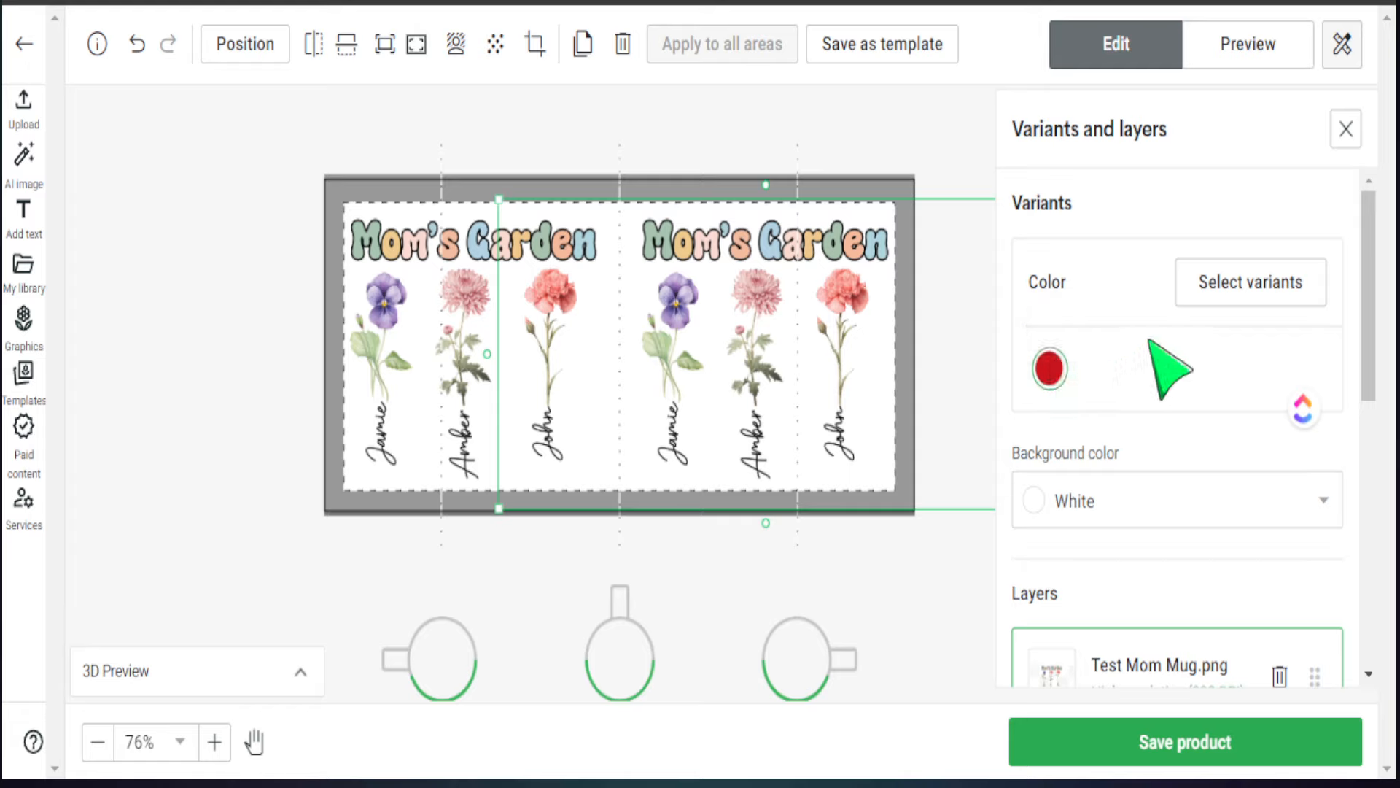
Select only the Black color variant for the mug, deselecting Red, and preview the mockup
left_click(1225, 306)
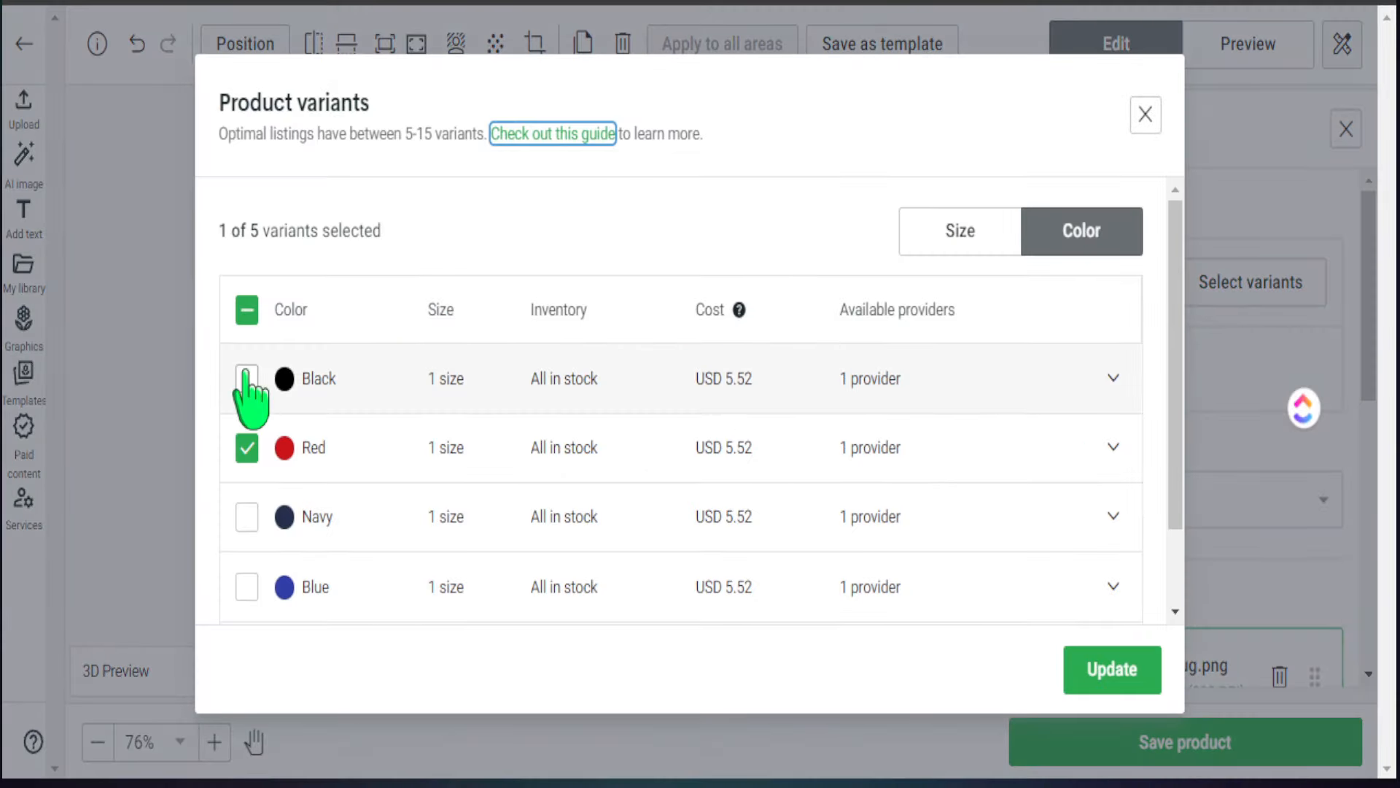
left_click(248, 381)
left_click(248, 446)
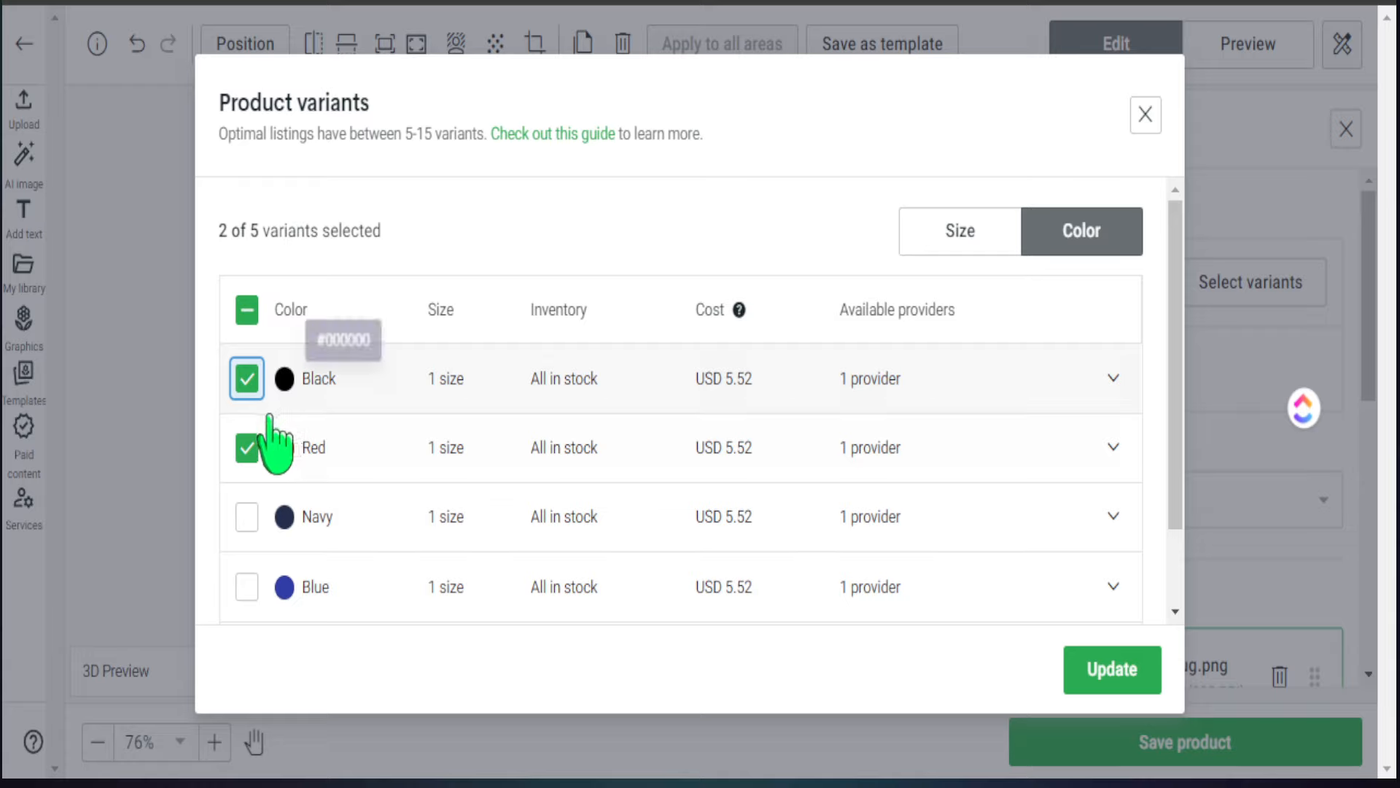
left_click(248, 446)
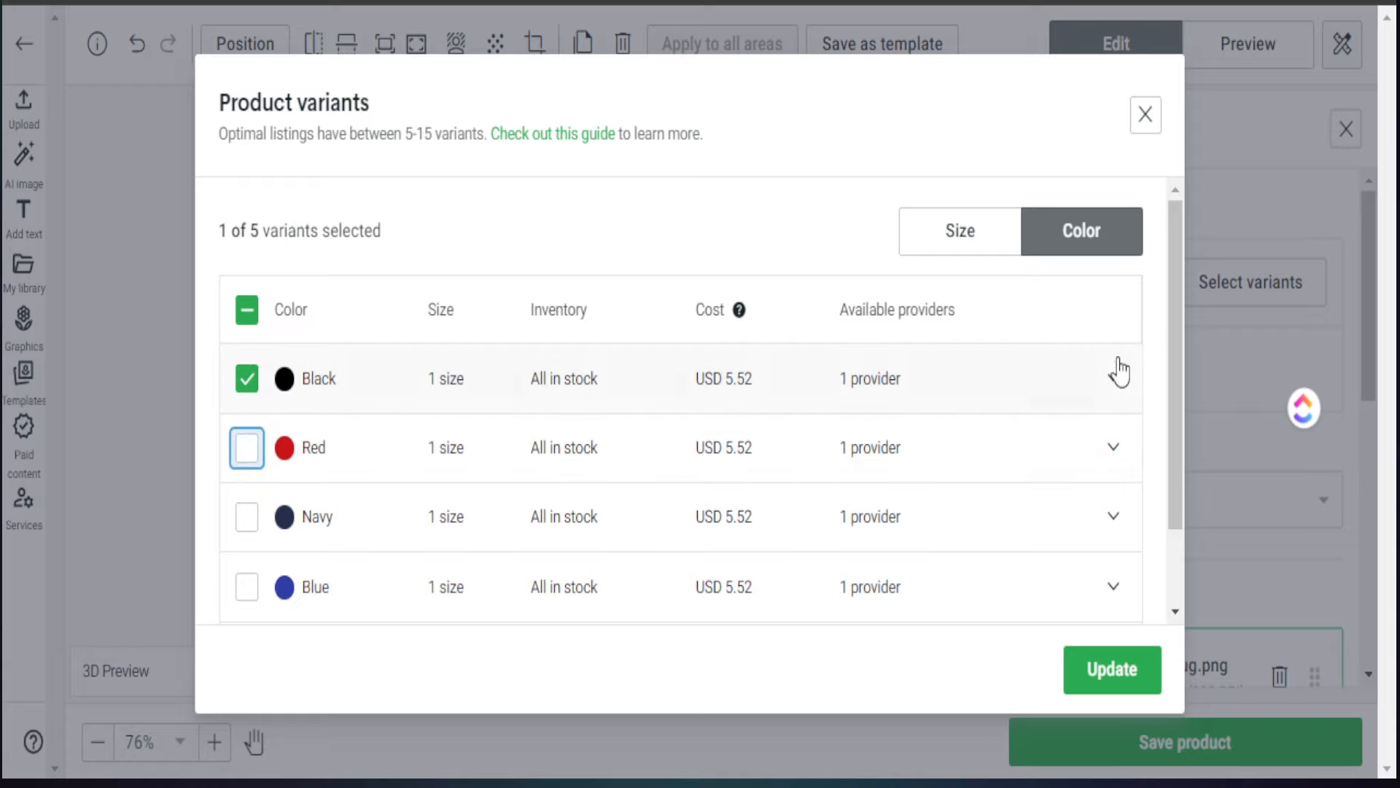
left_click(1094, 672)
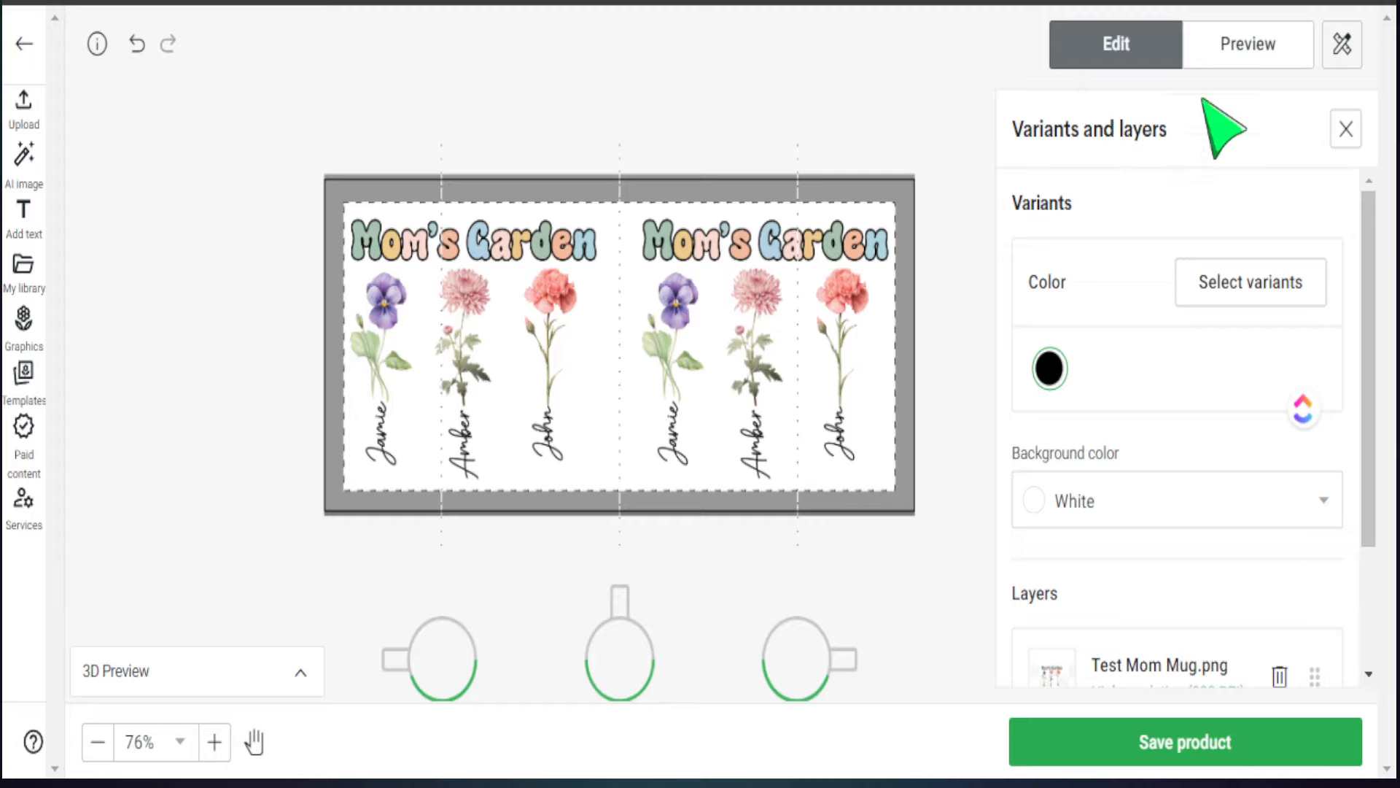
left_click(1238, 59)
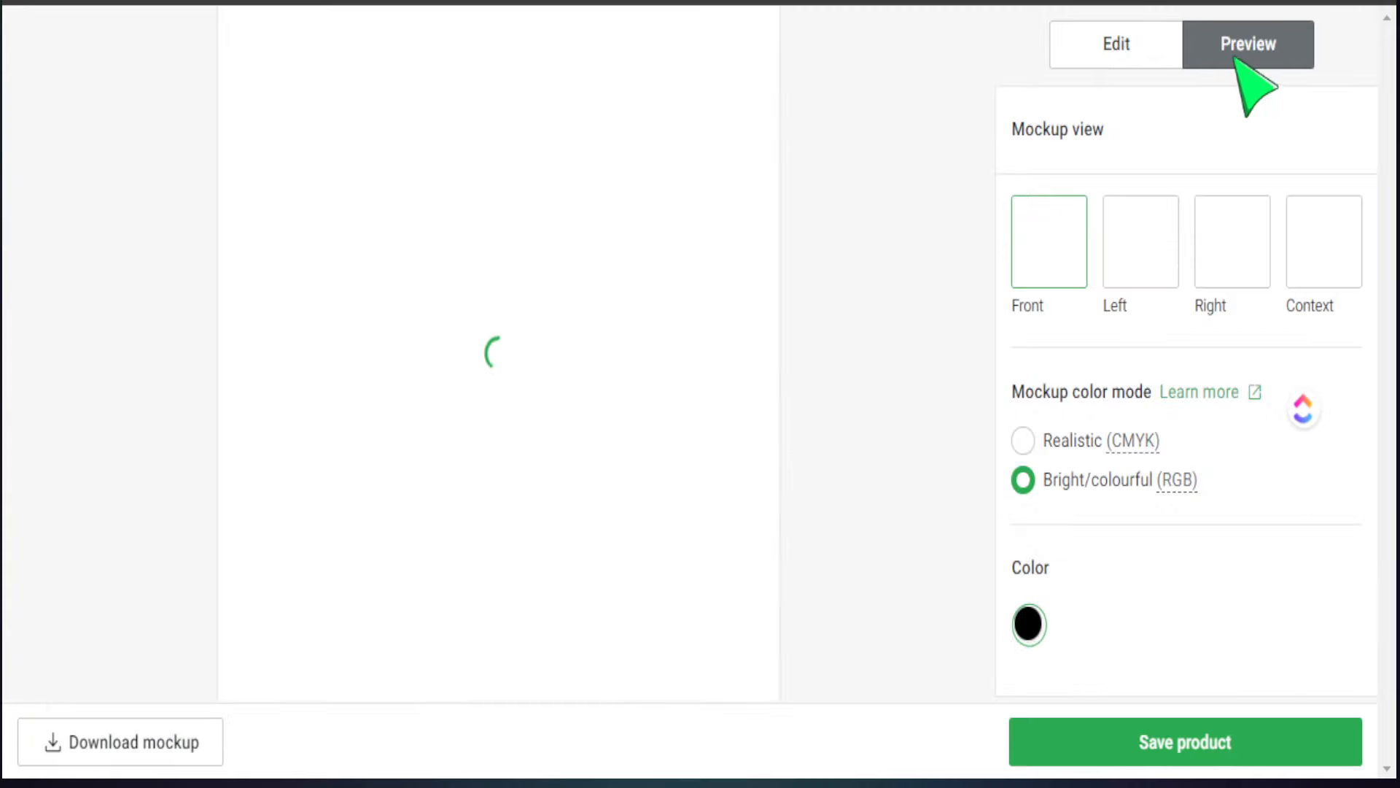